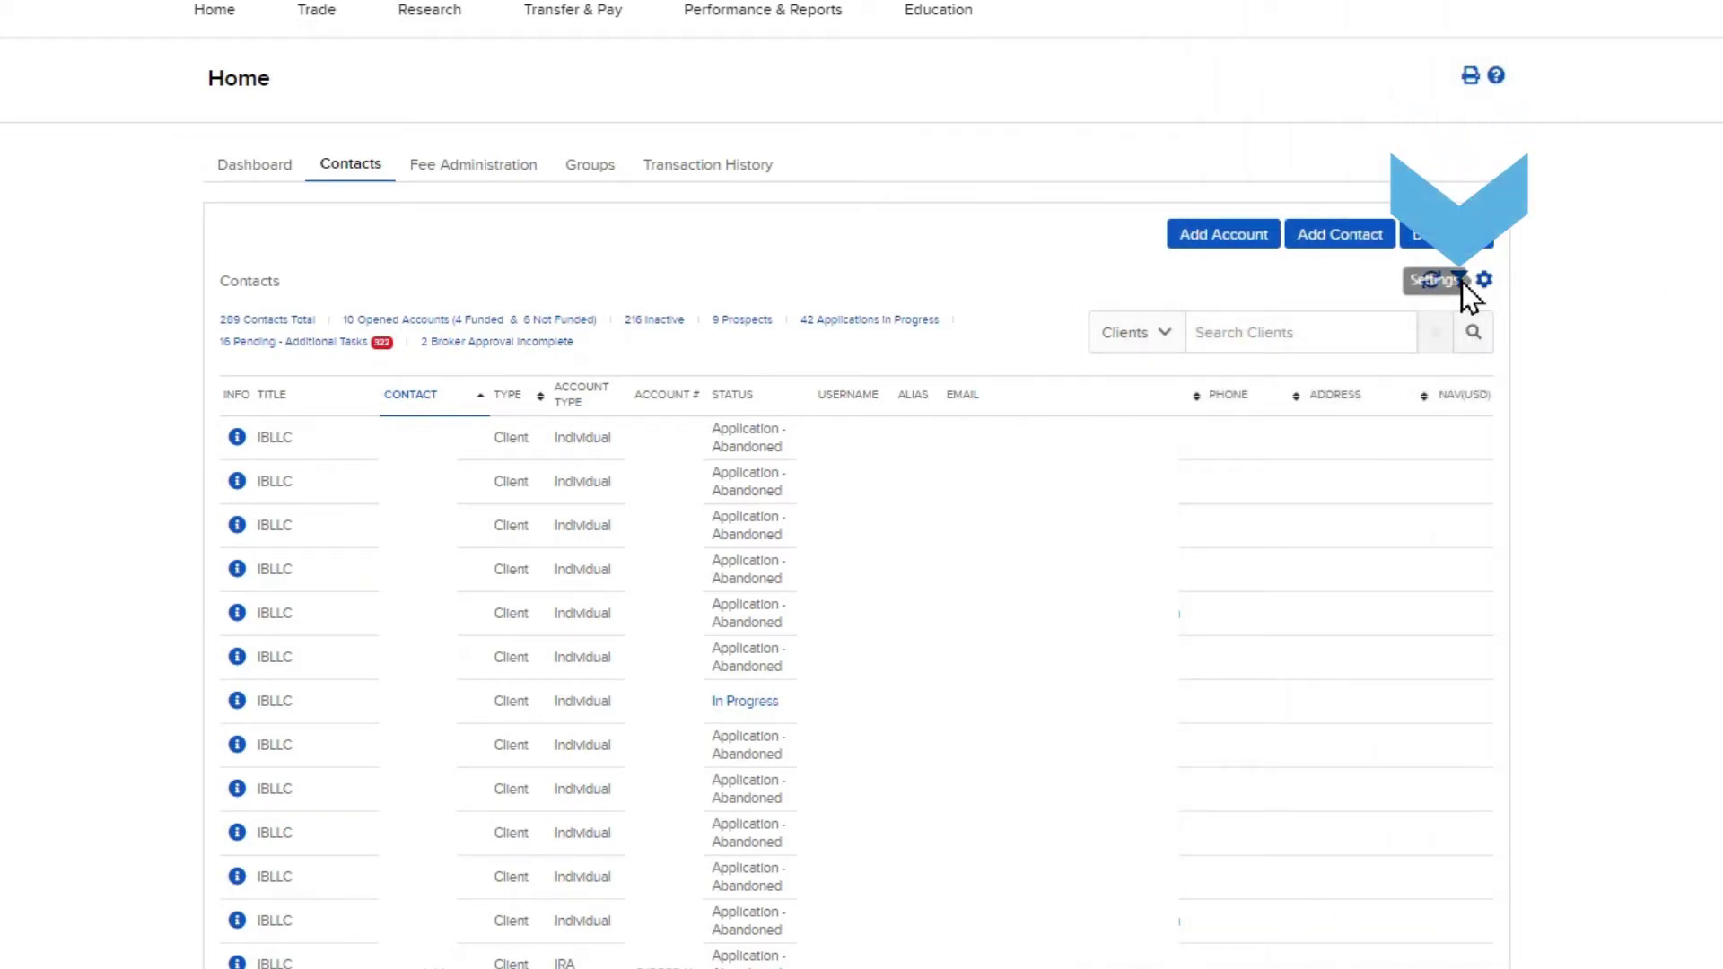
Step: Reset the contact list filters and show the Add Contact options
click(1460, 280)
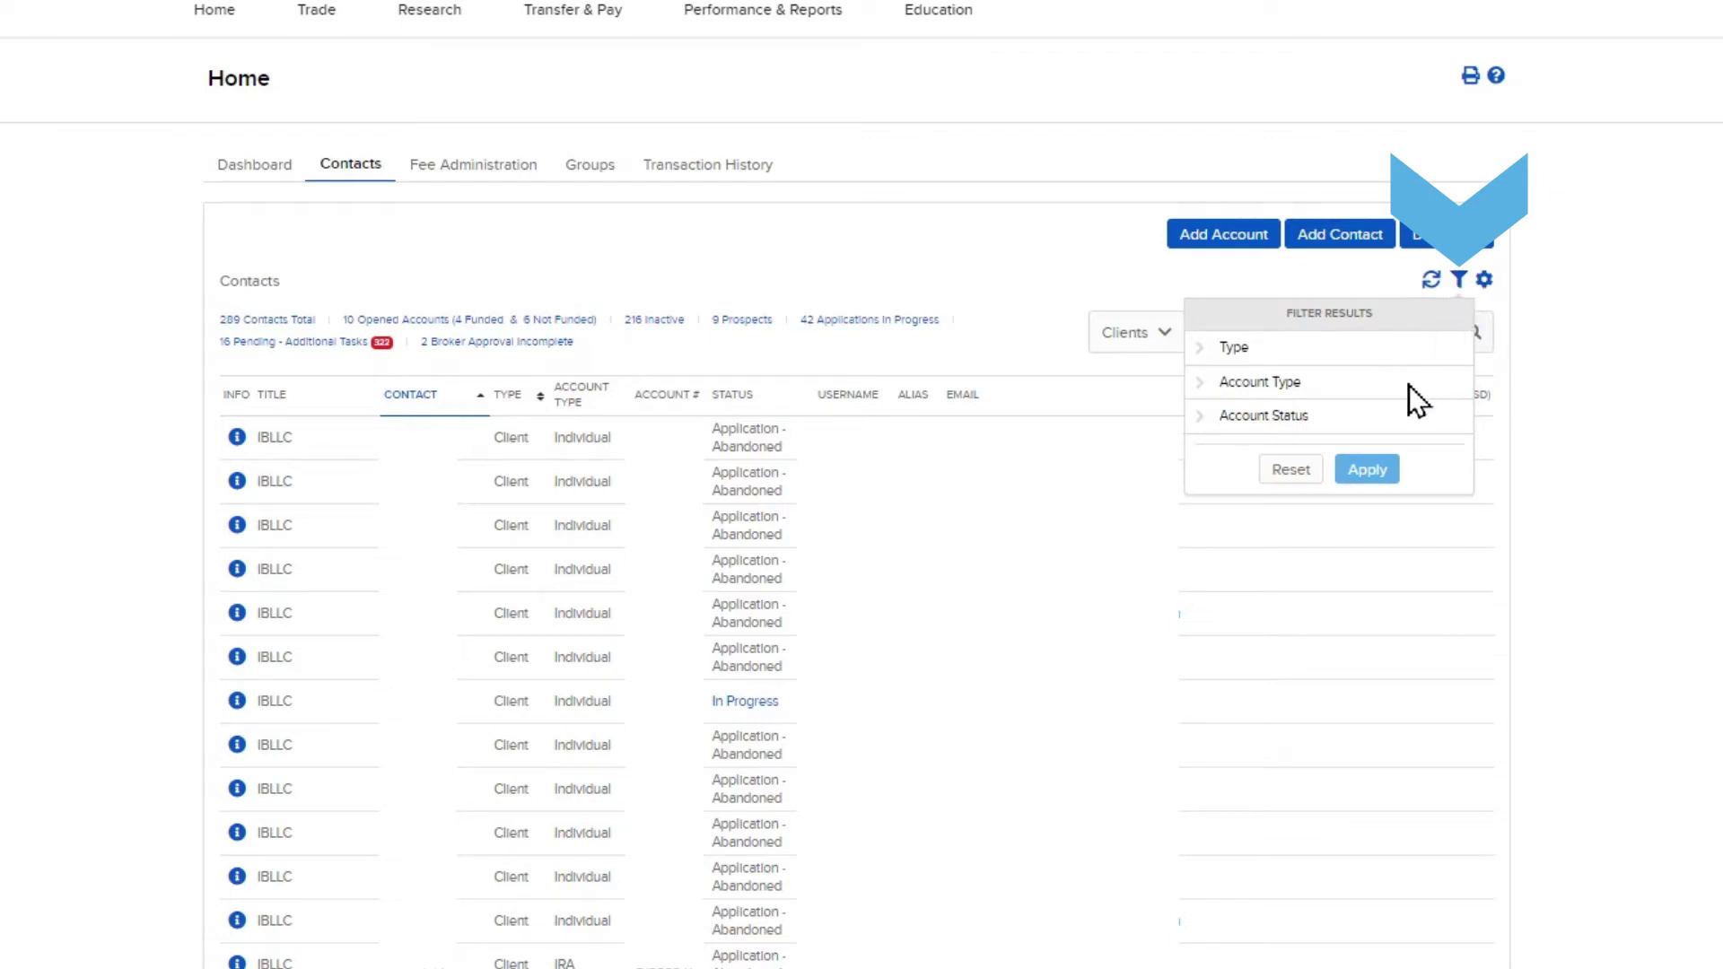
click(1296, 470)
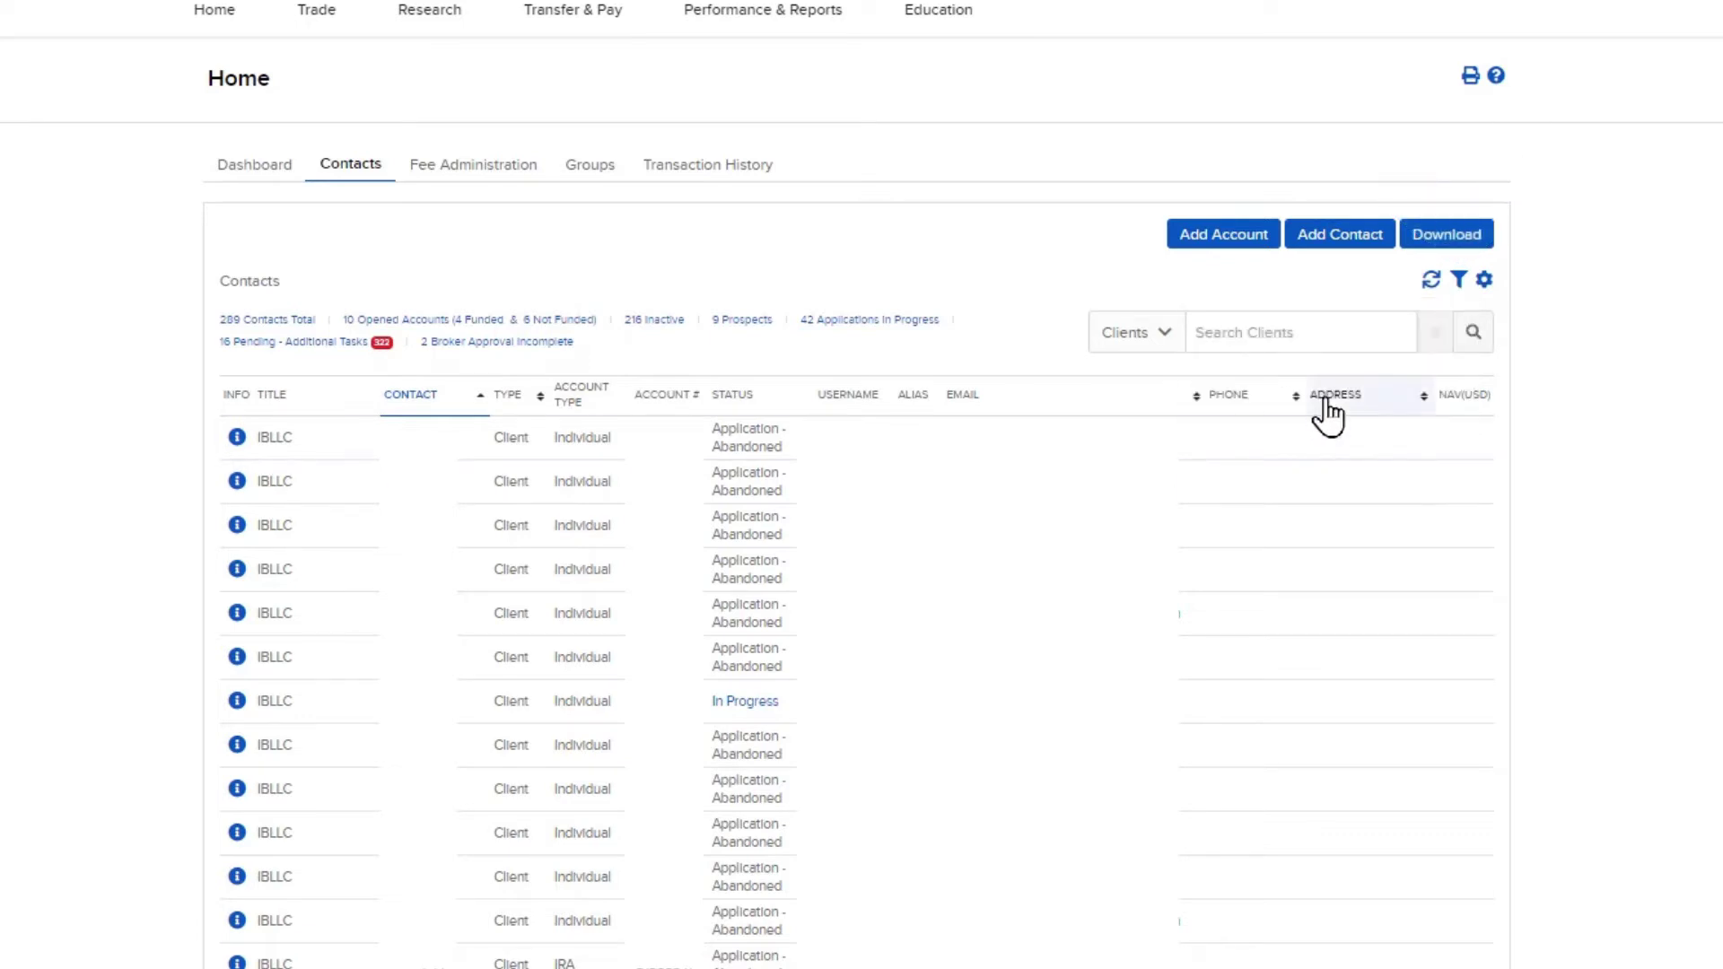
click(1354, 252)
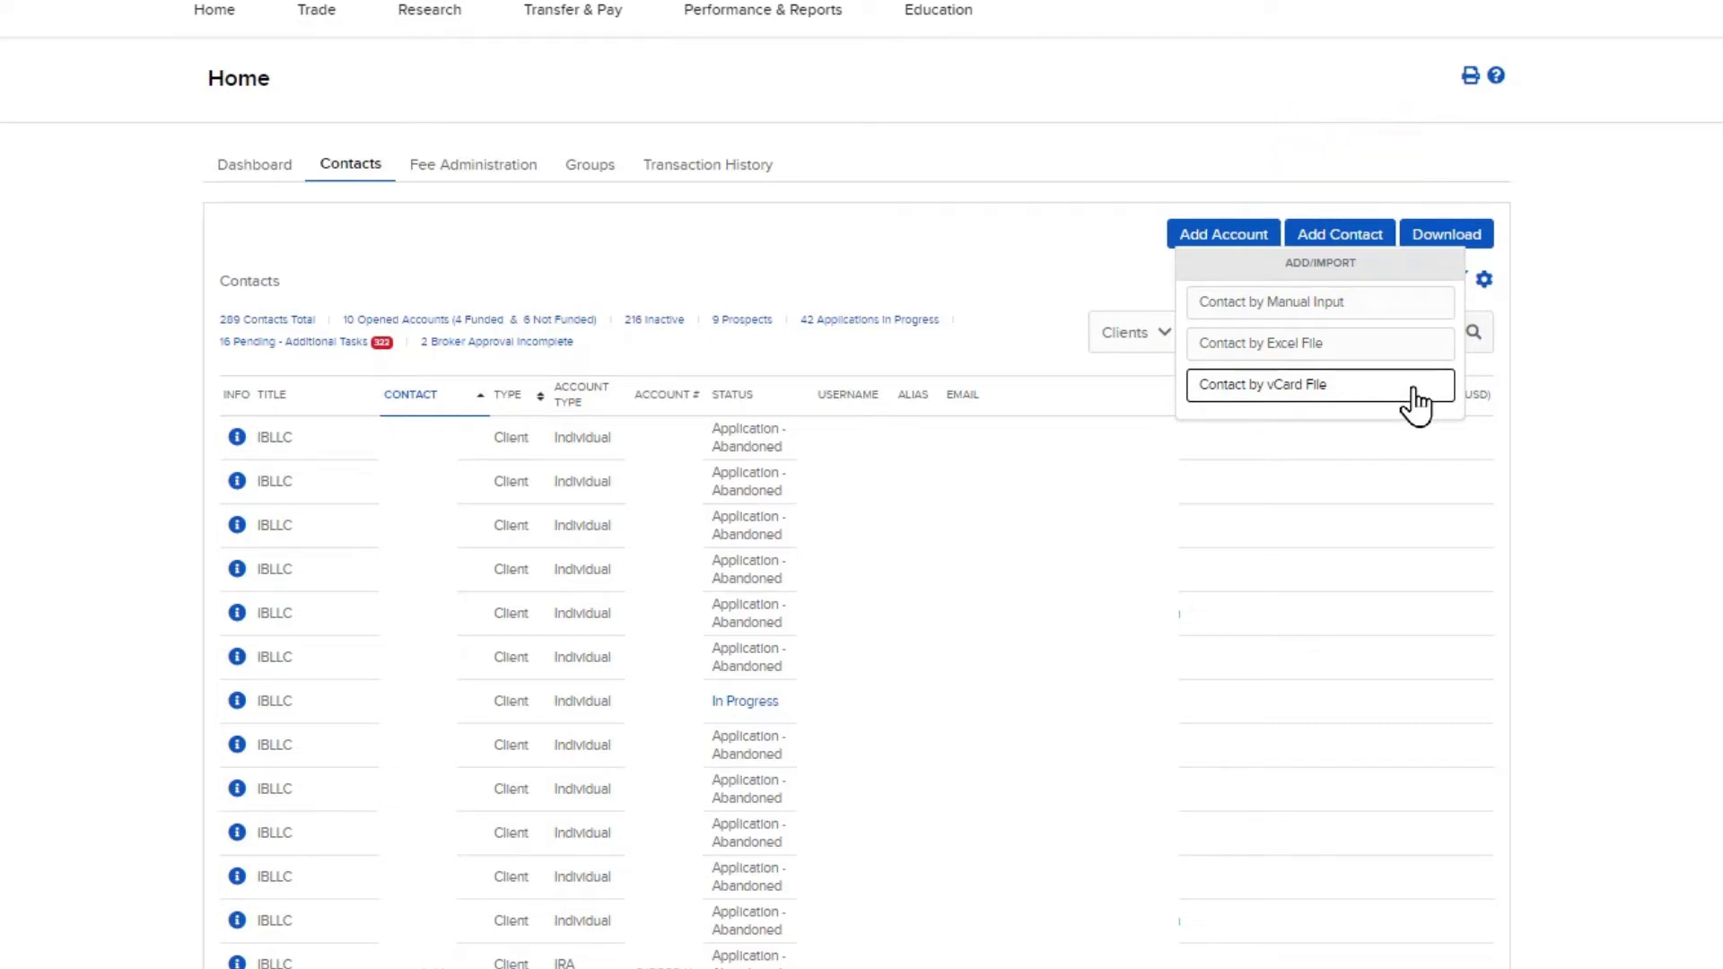
click(1393, 319)
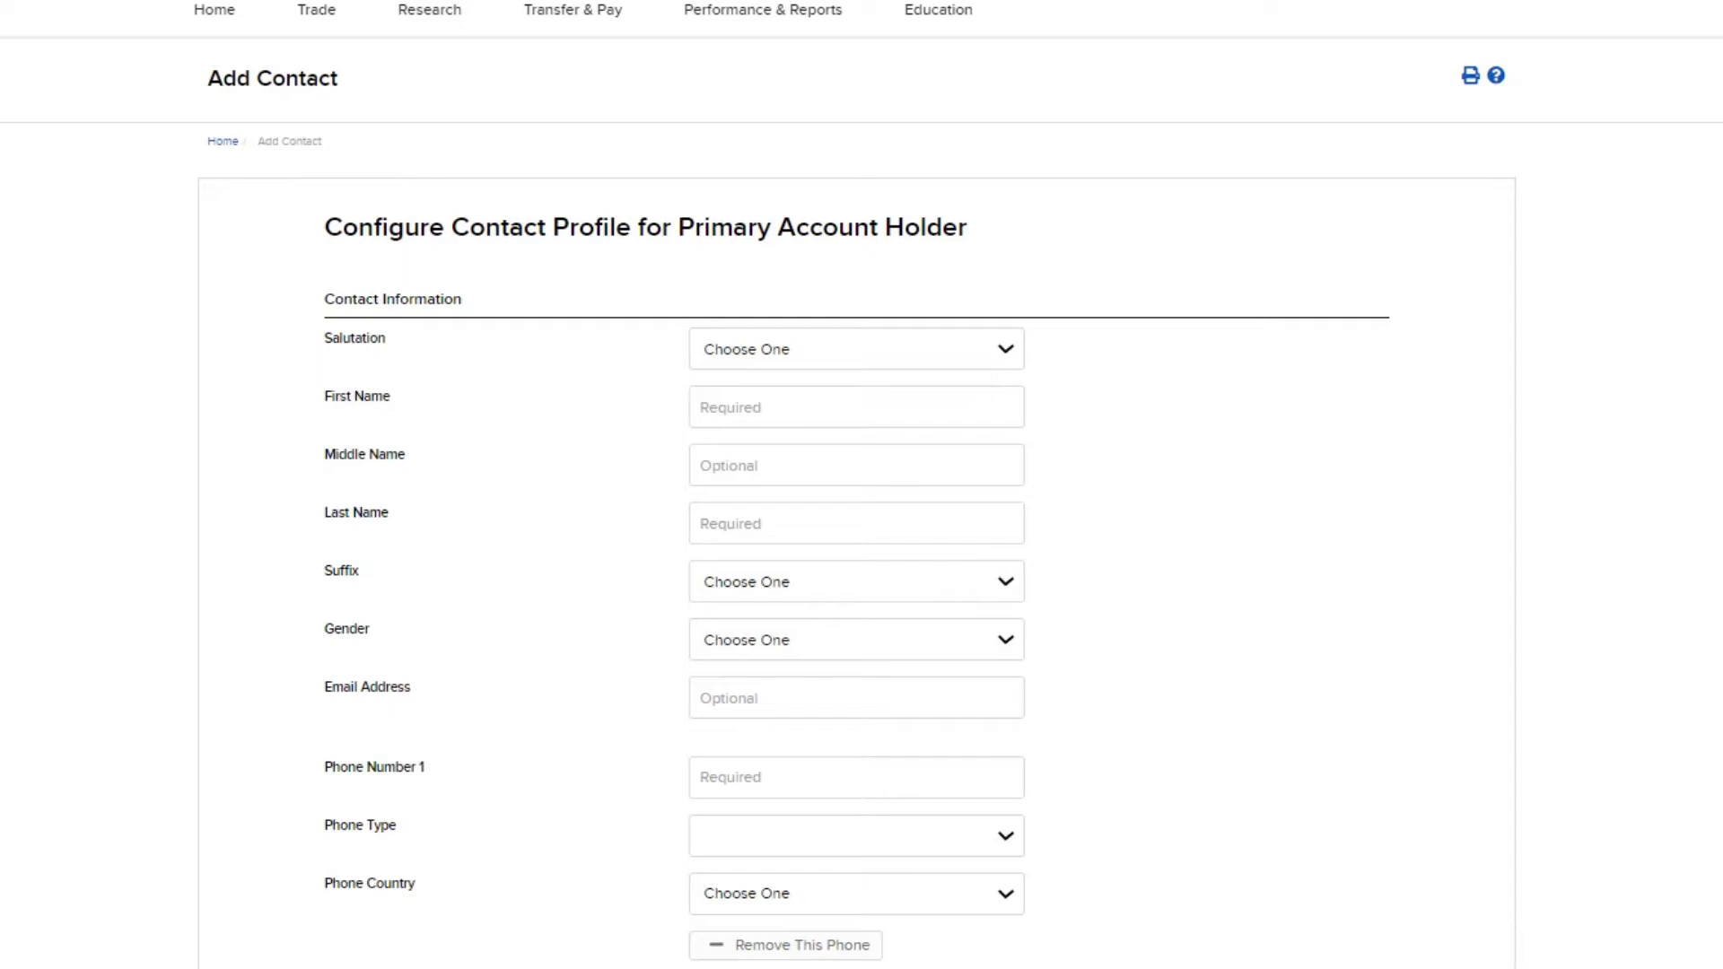
click(773, 416)
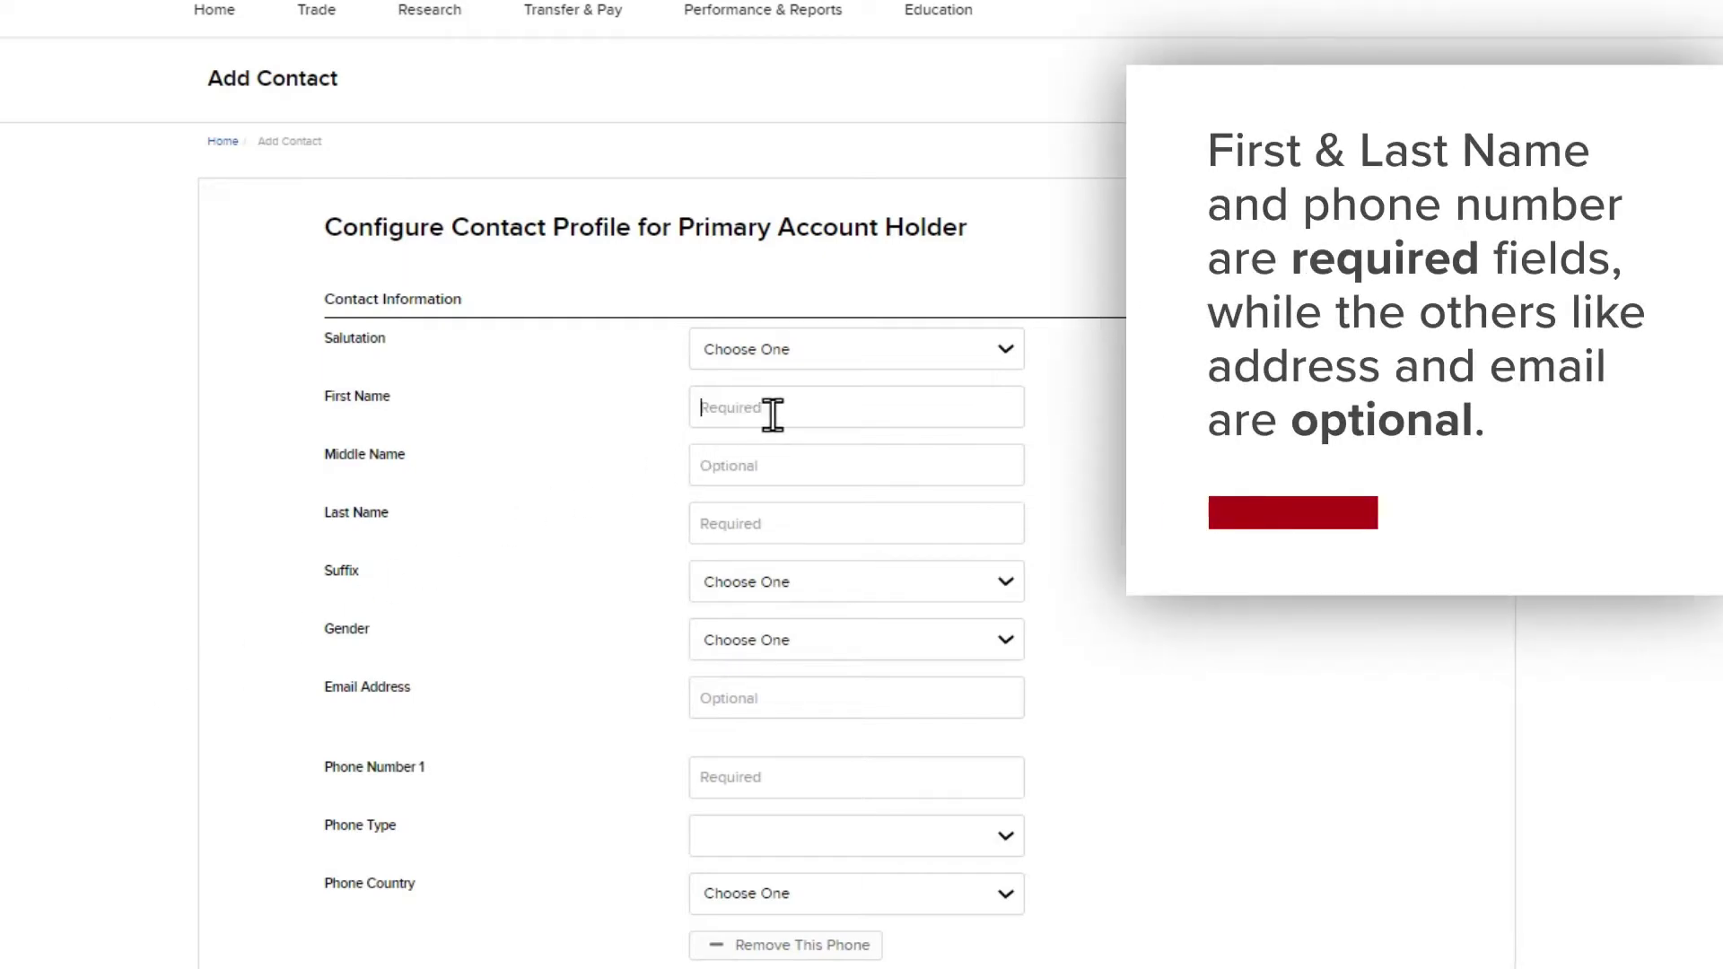
text(jon)
click(782, 528)
text(doe)
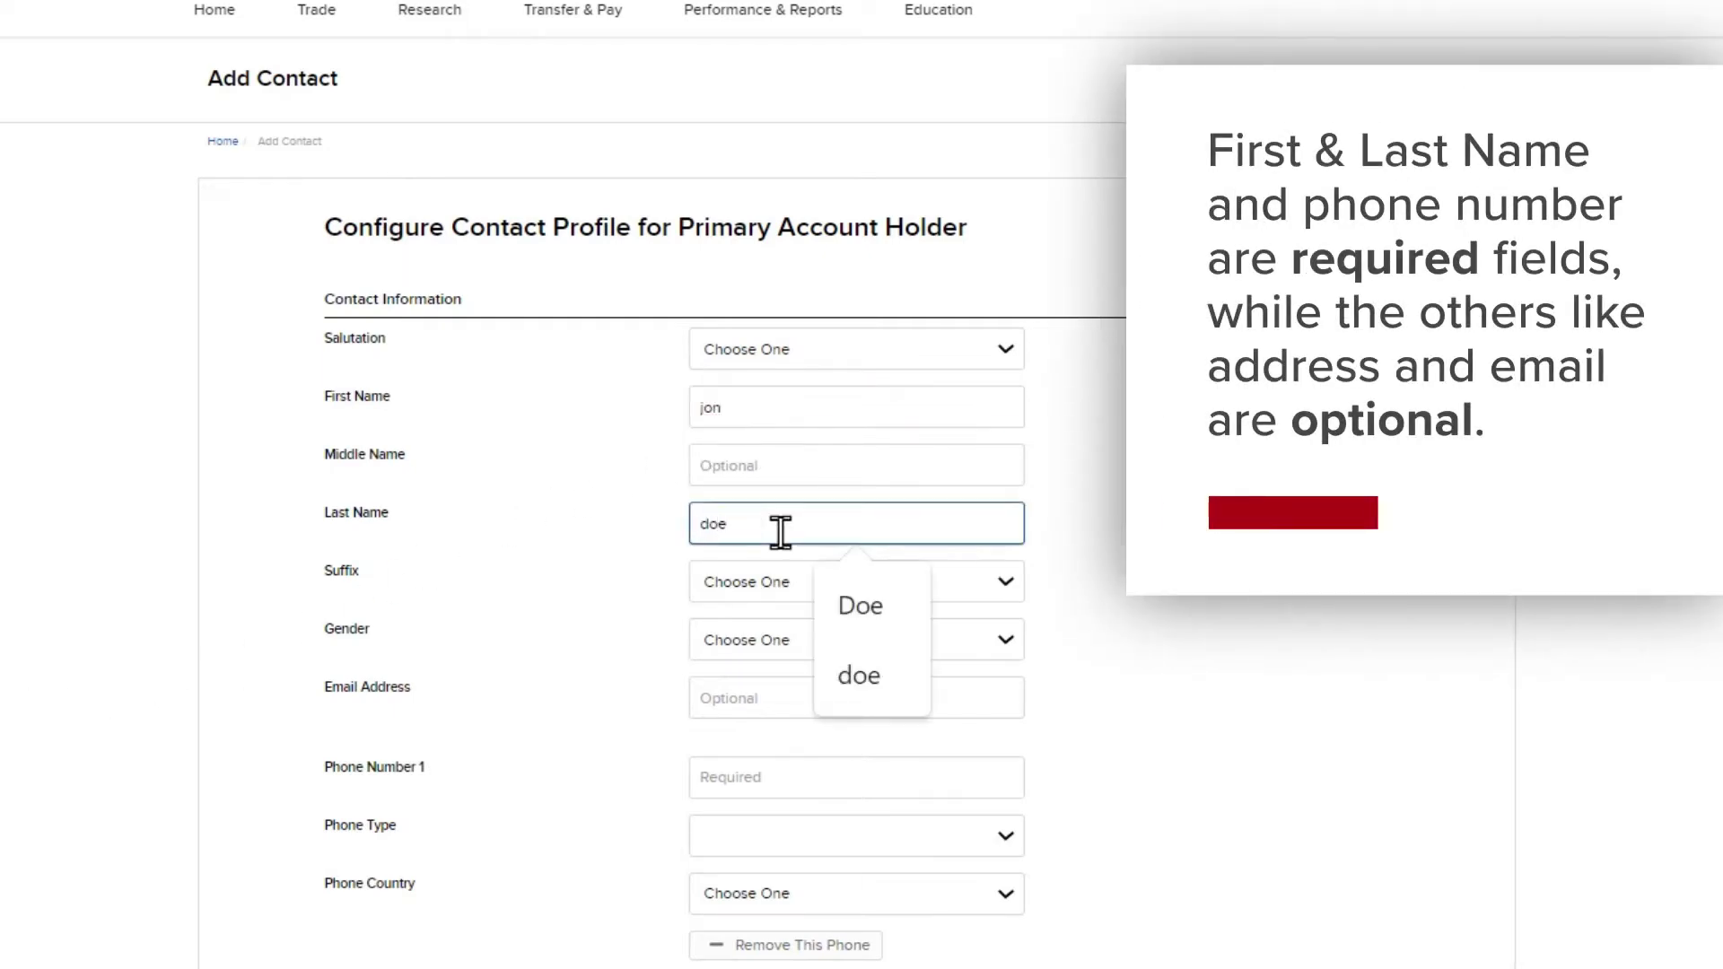
click(763, 781)
text(20312345)
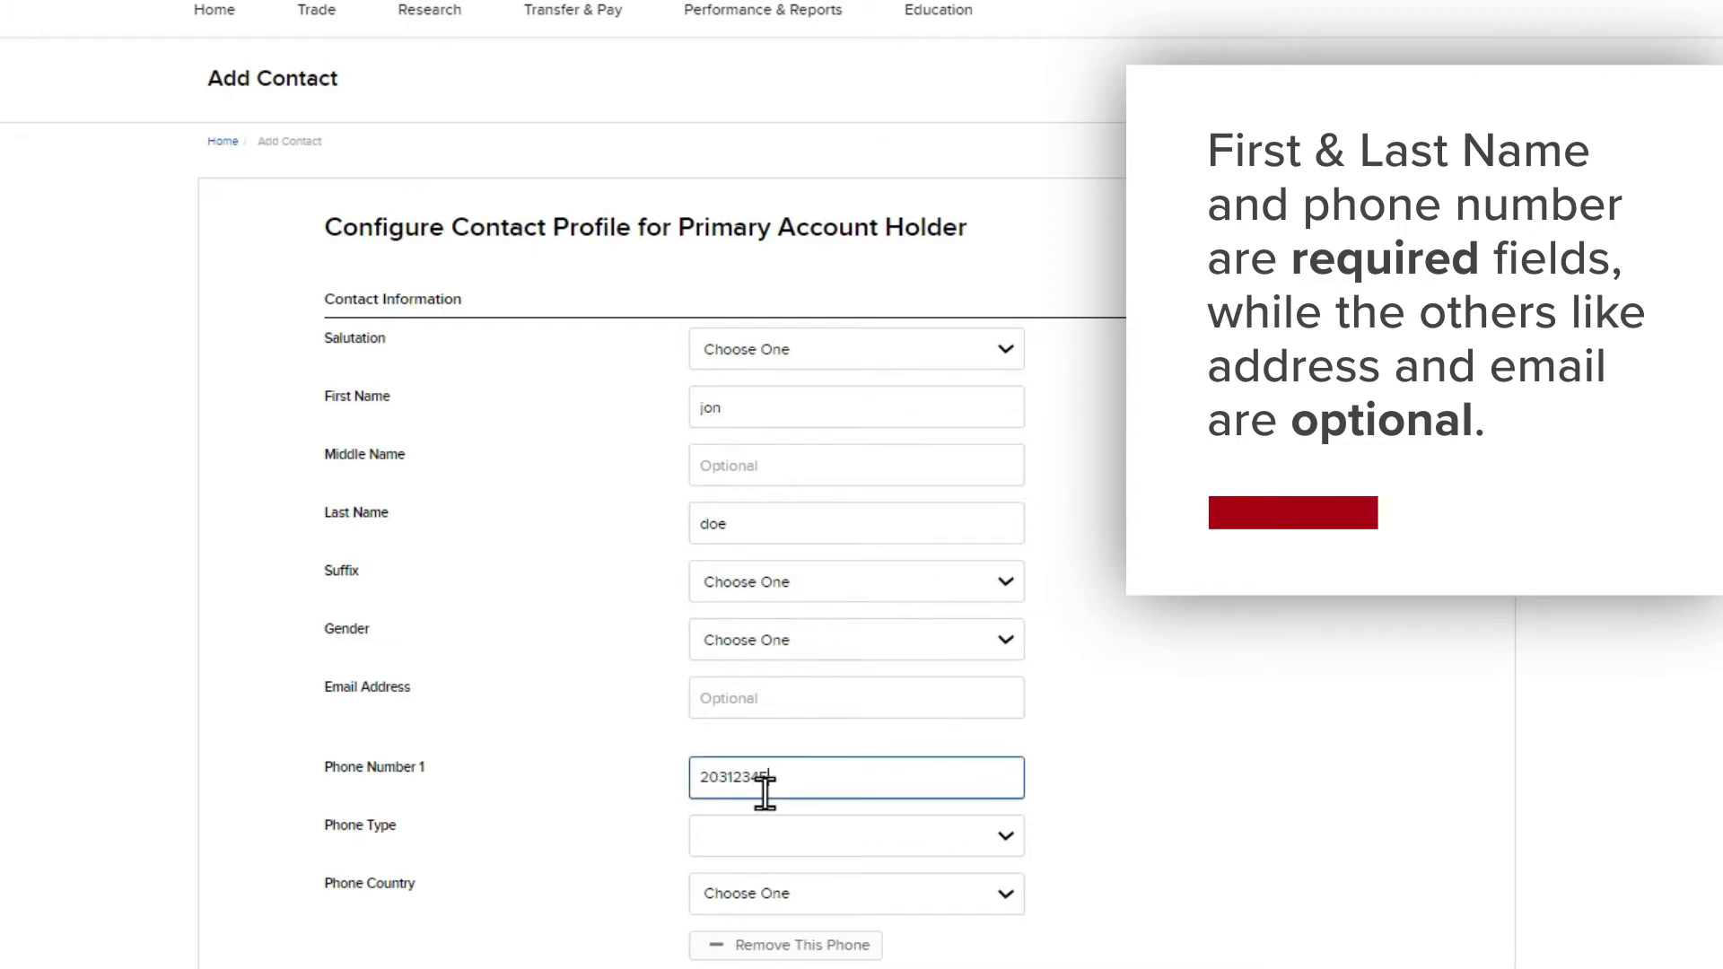
text(67)
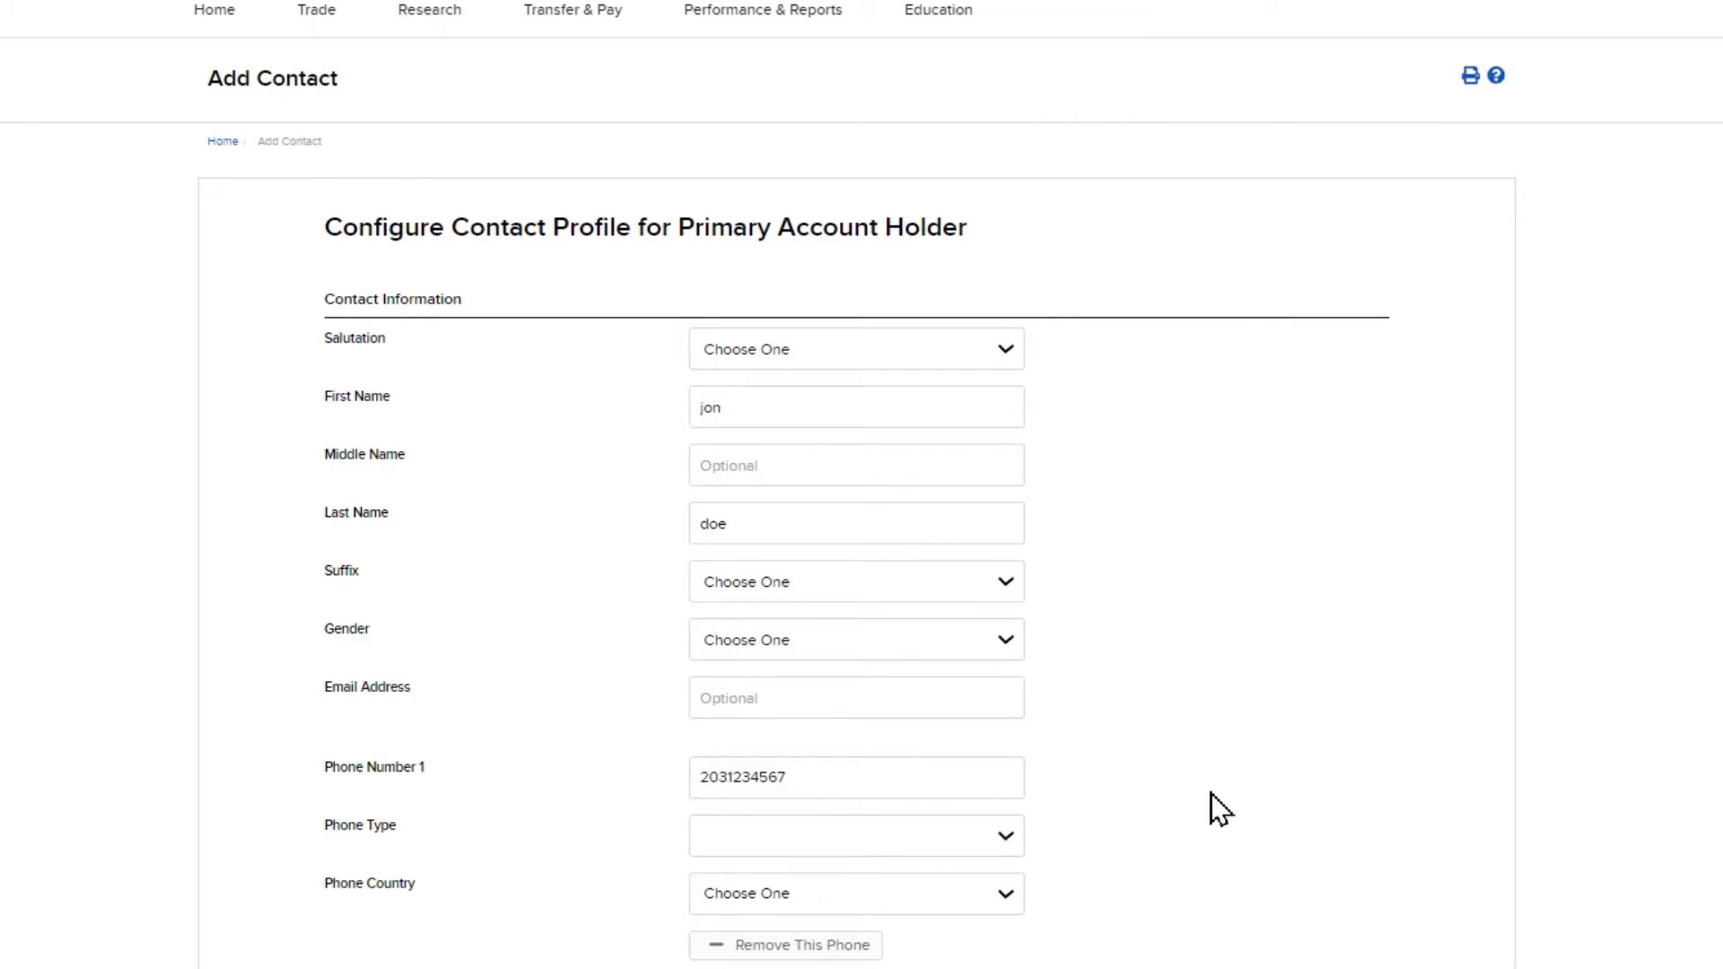
scroll(1211, 795, down, 1)
scroll(1210, 795, down, 3)
scroll(1211, 794, down, 2)
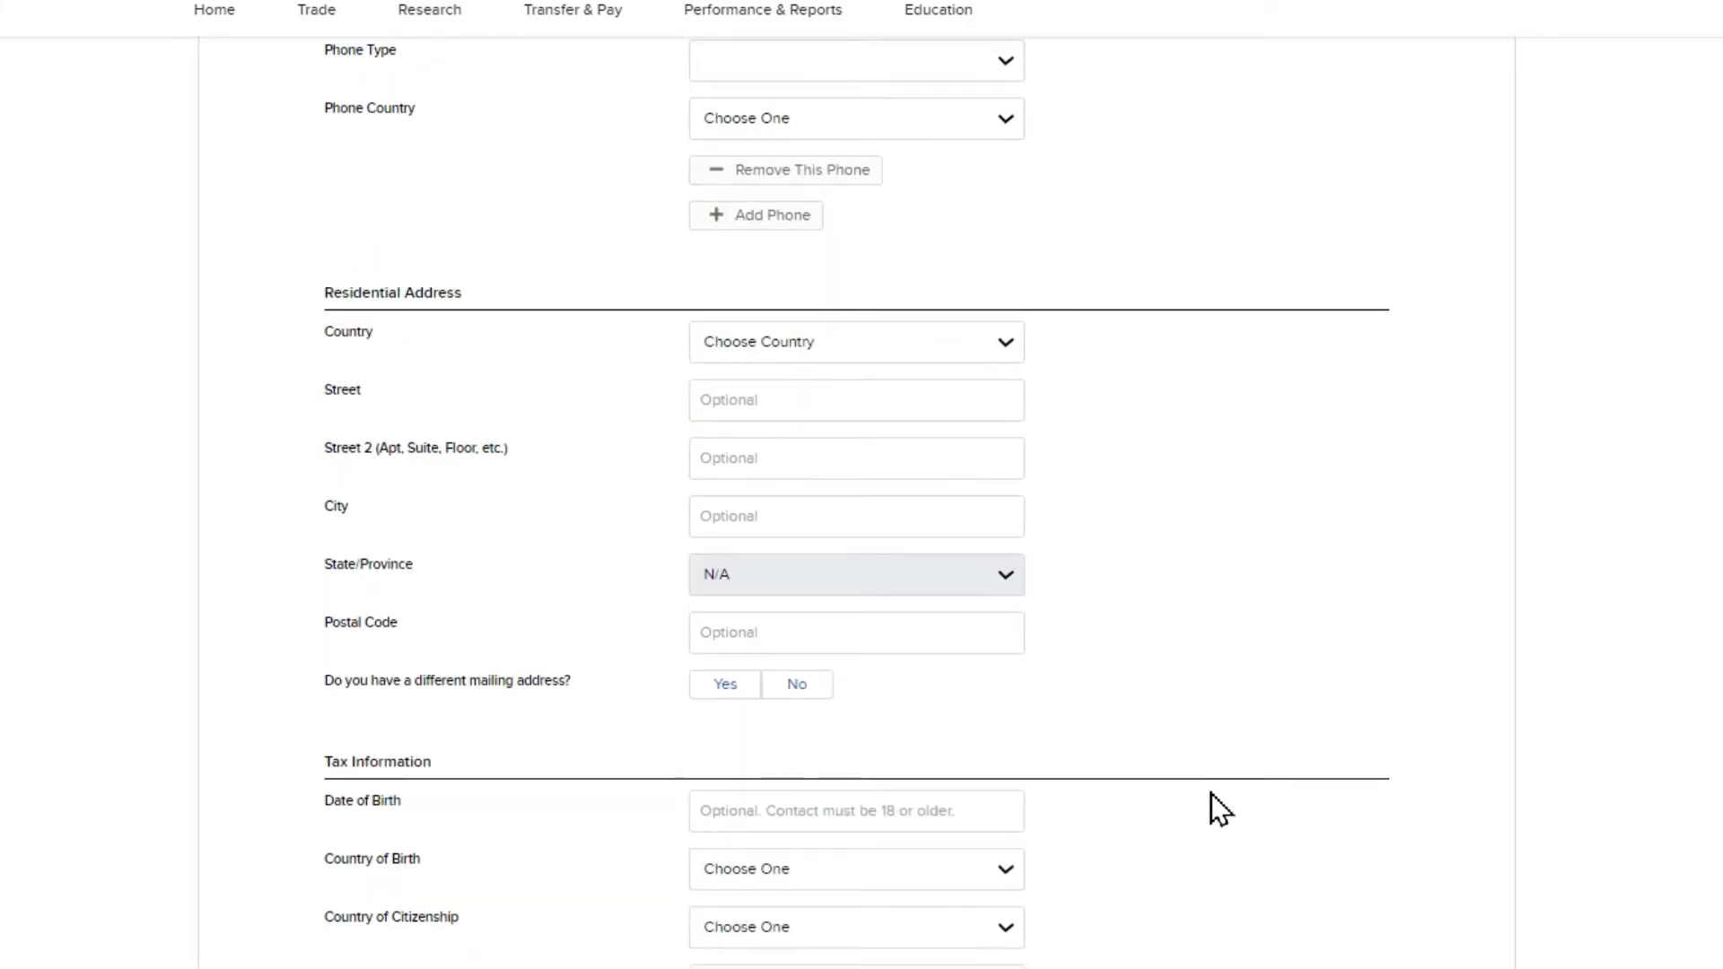
scroll(1209, 809, down, 2)
scroll(1210, 808, down, 1)
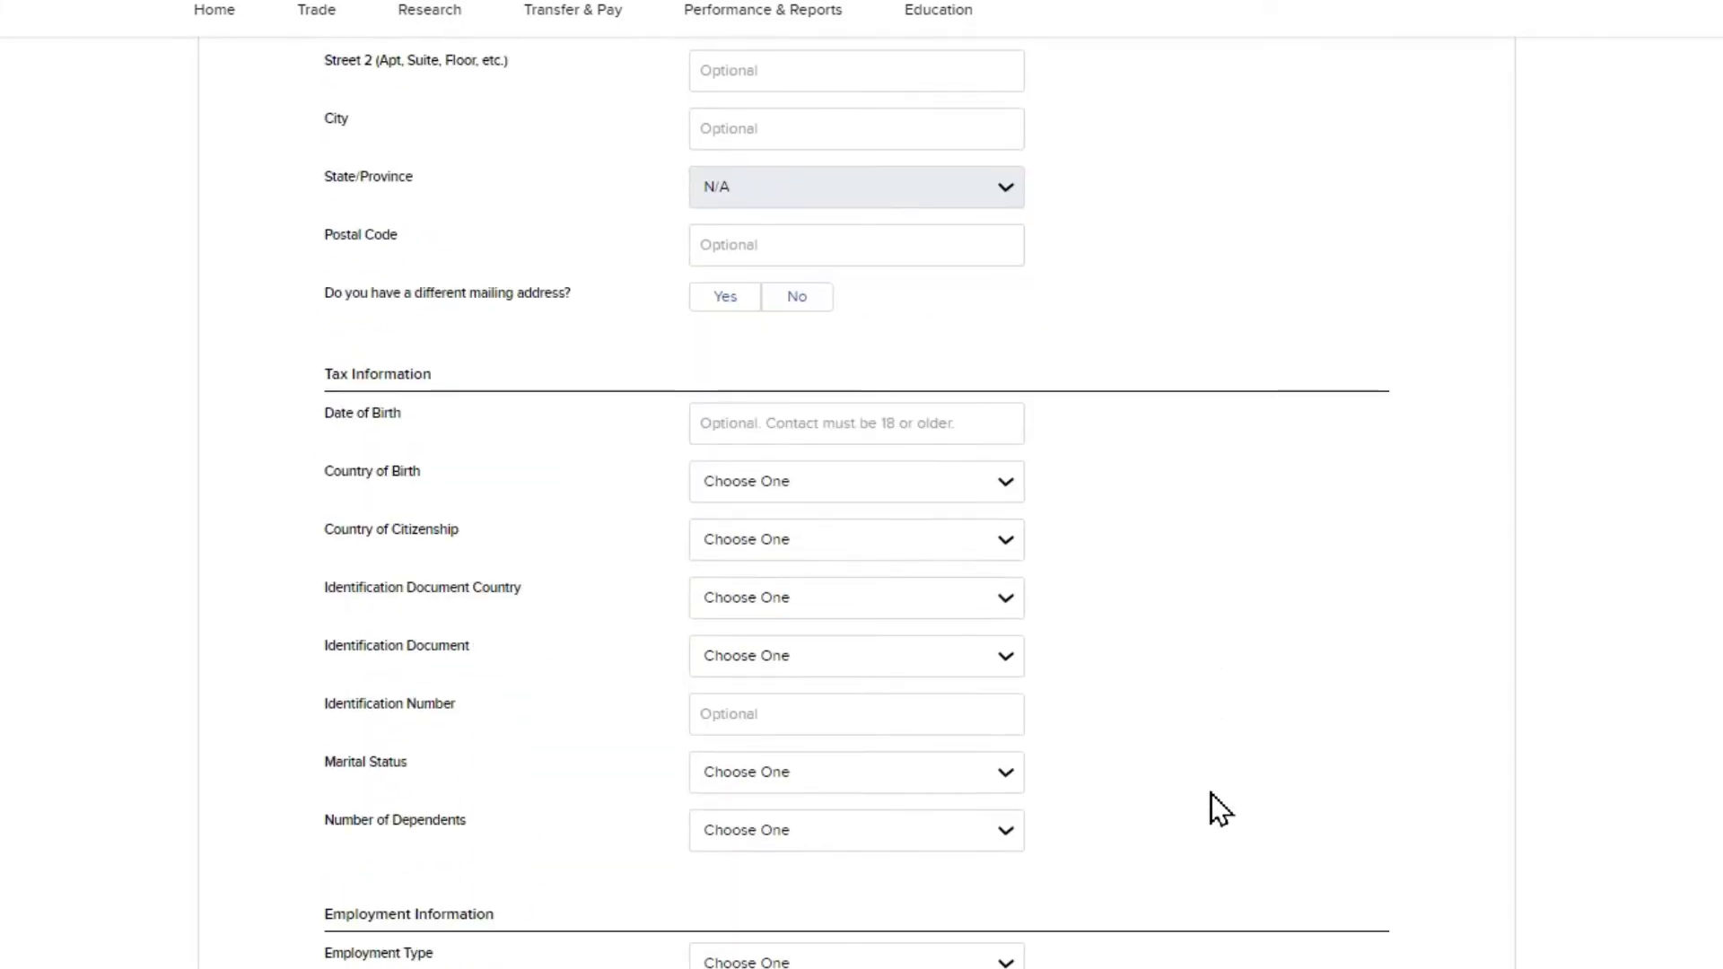
scroll(1210, 808, down, 1)
scroll(1211, 809, down, 2)
scroll(1209, 808, down, 2)
scroll(1211, 808, down, 3)
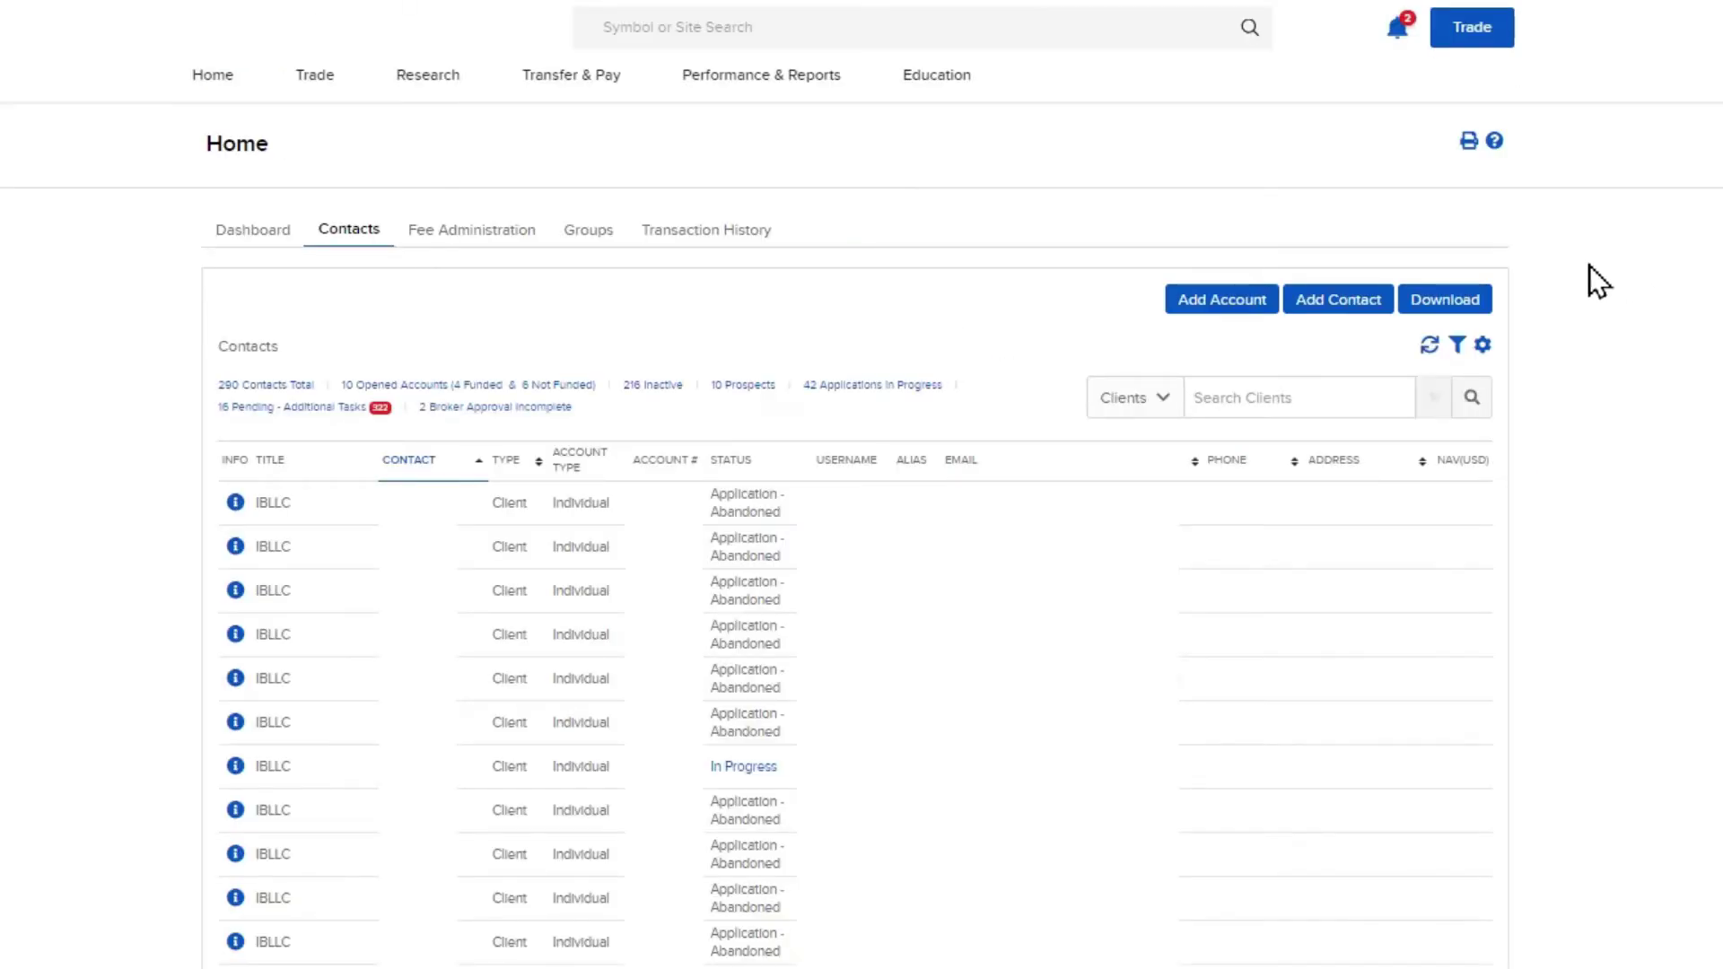
Step: Choose Contact by Excel File from the Add Contact menu
click(1320, 312)
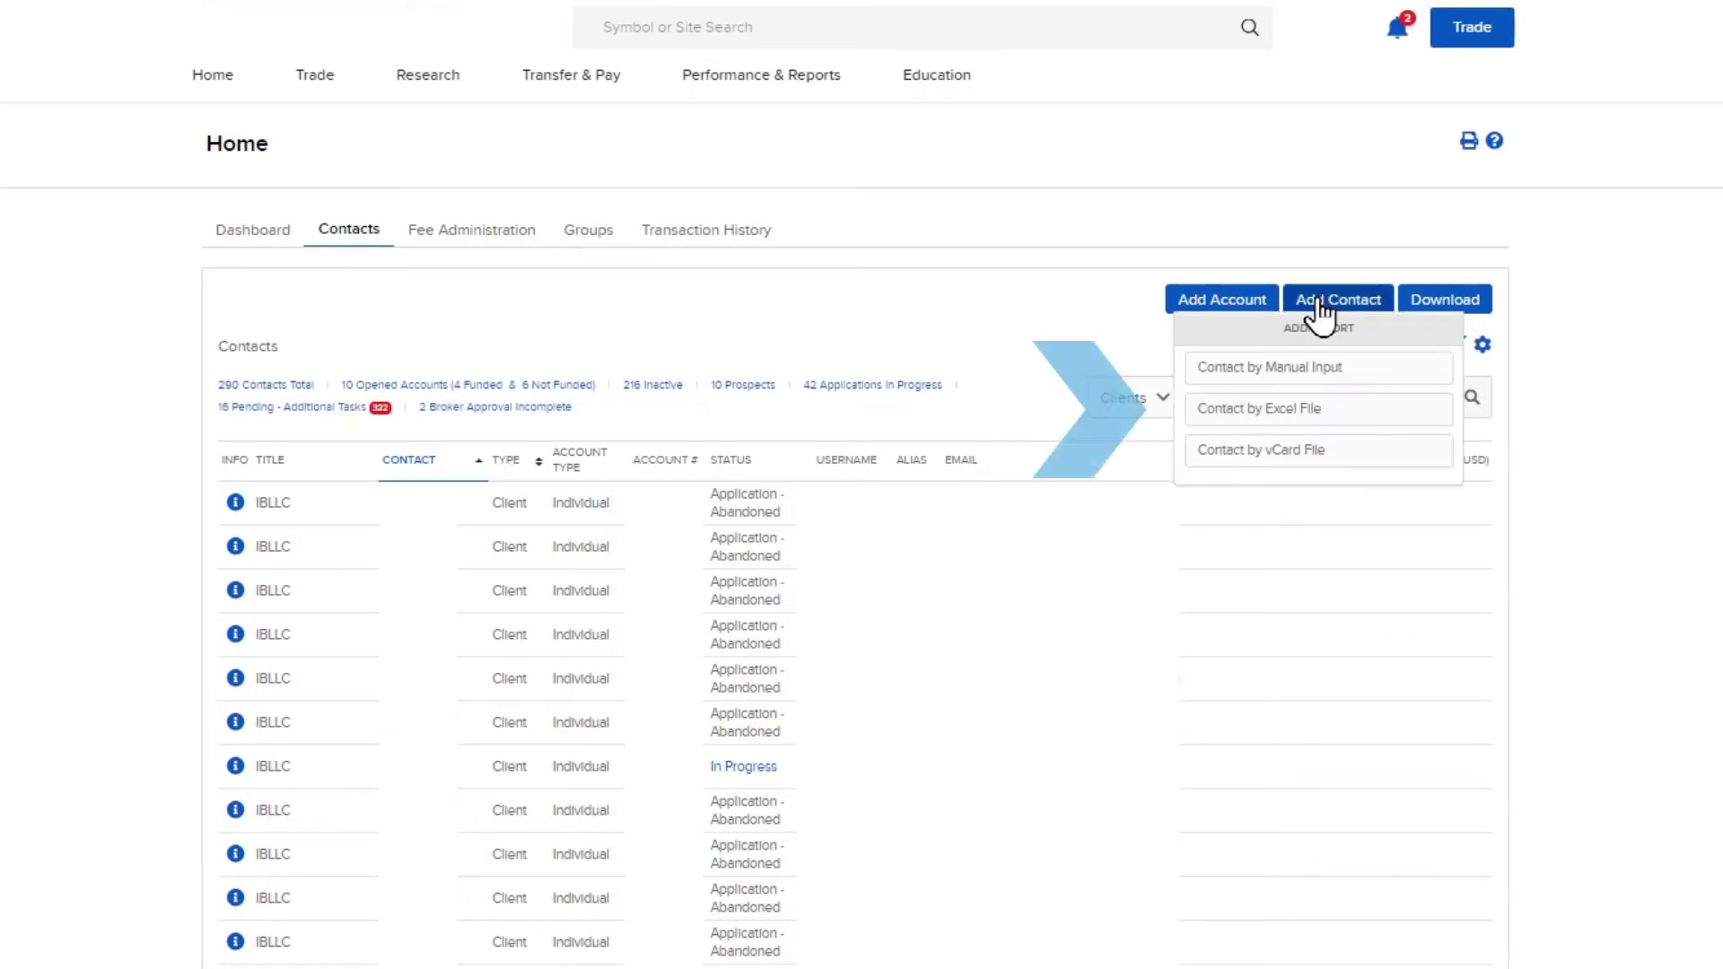
click(1287, 418)
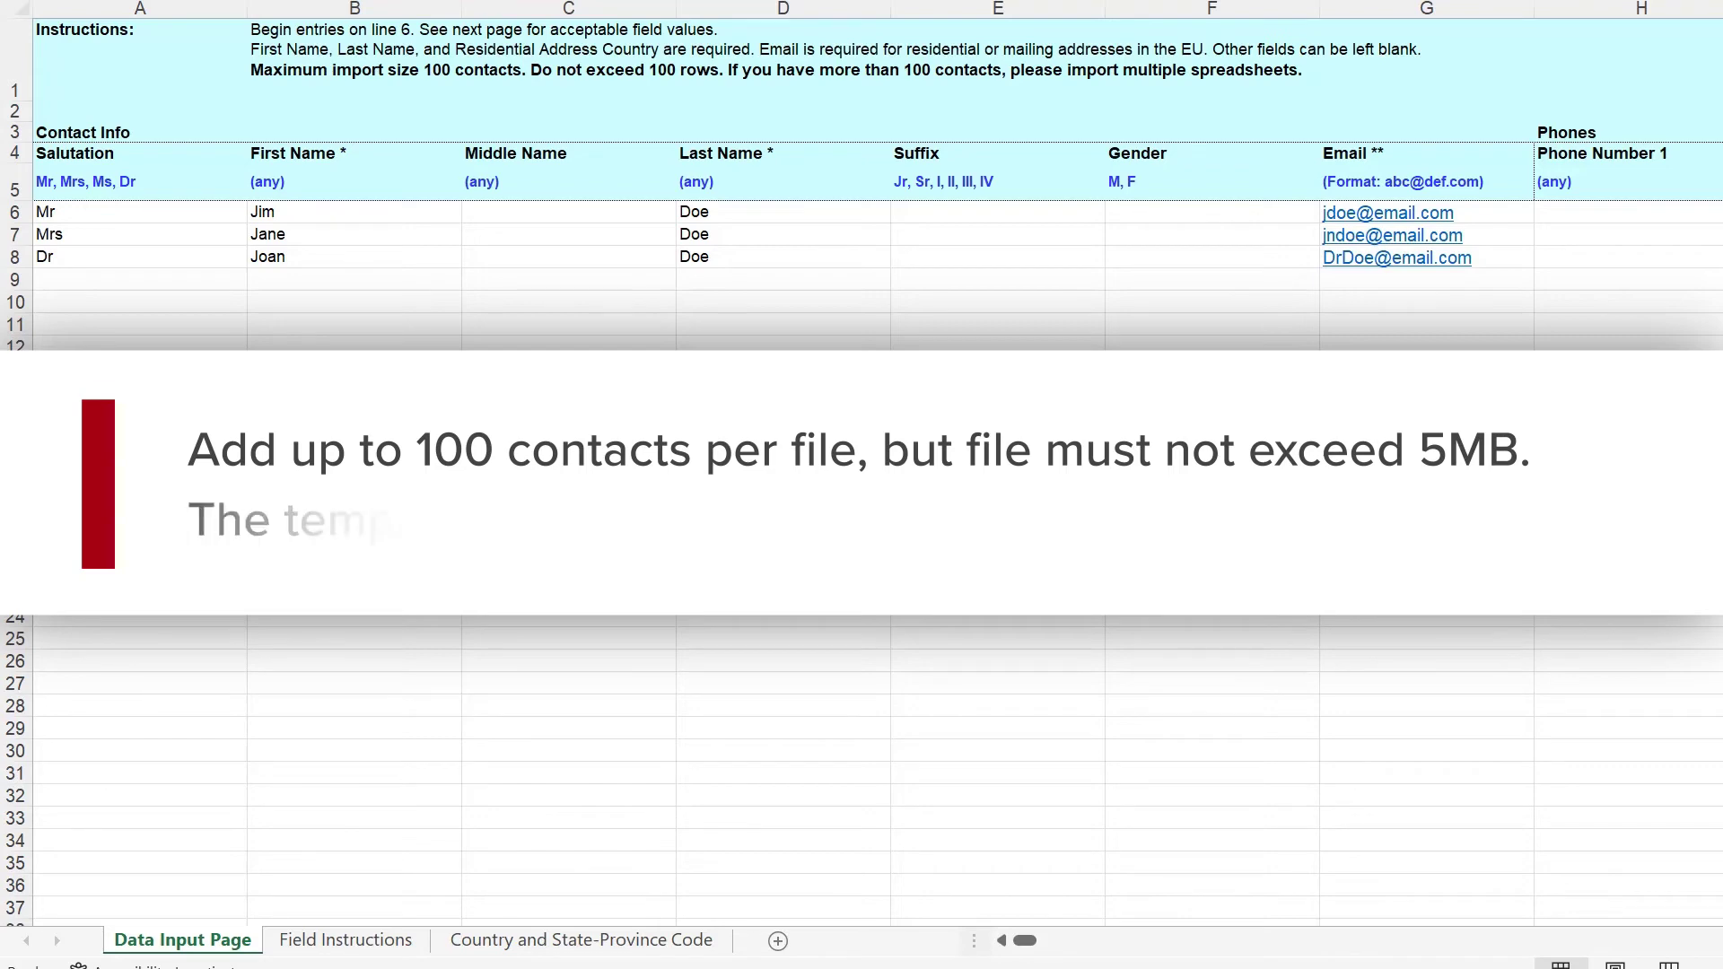
Step: Read the Field Instructions sheet, return to Data Input Page, and upload the spreadsheet
click(390, 946)
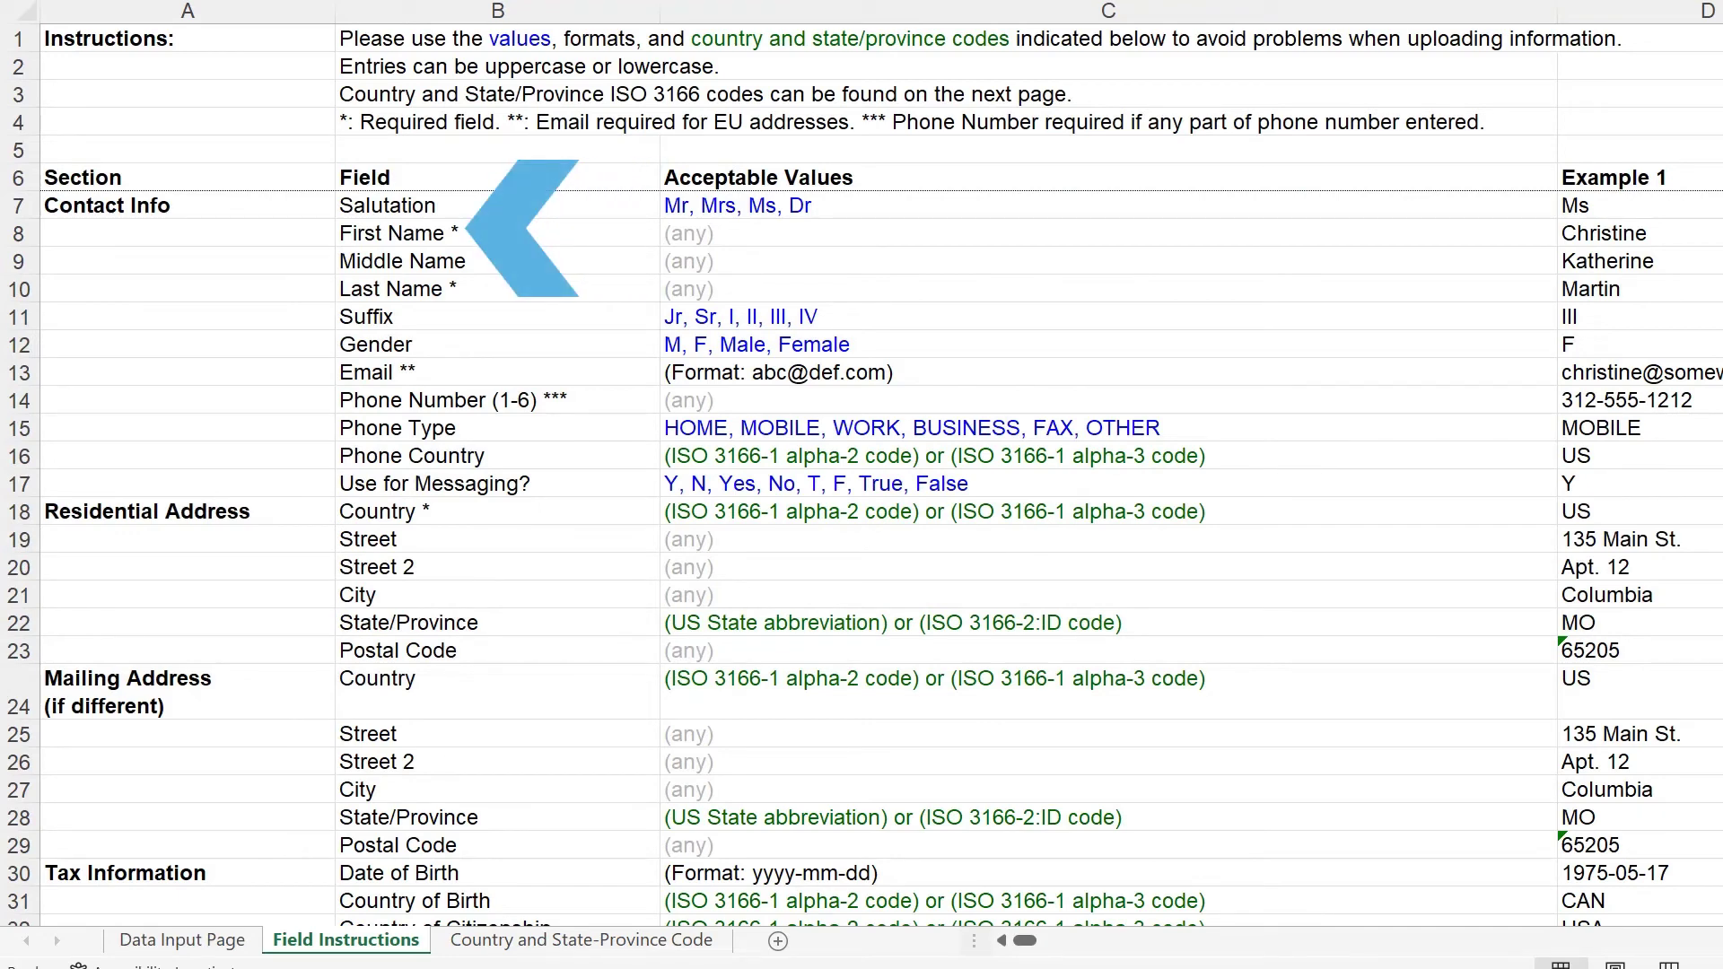
click(185, 942)
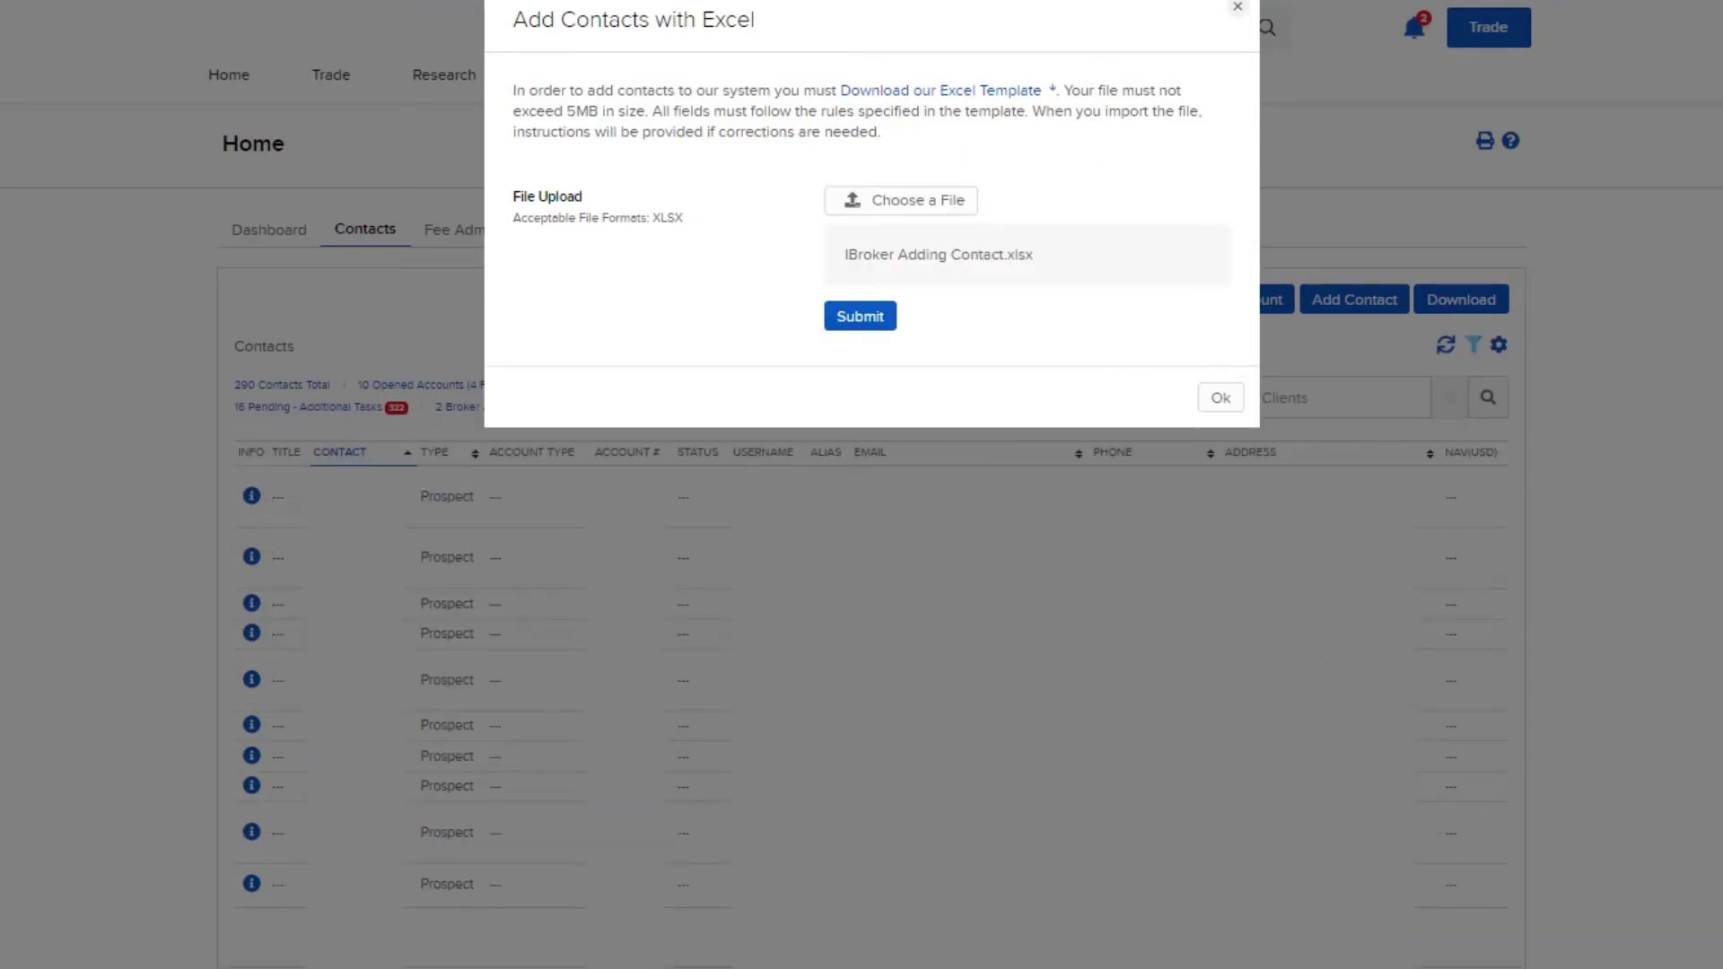
click(846, 328)
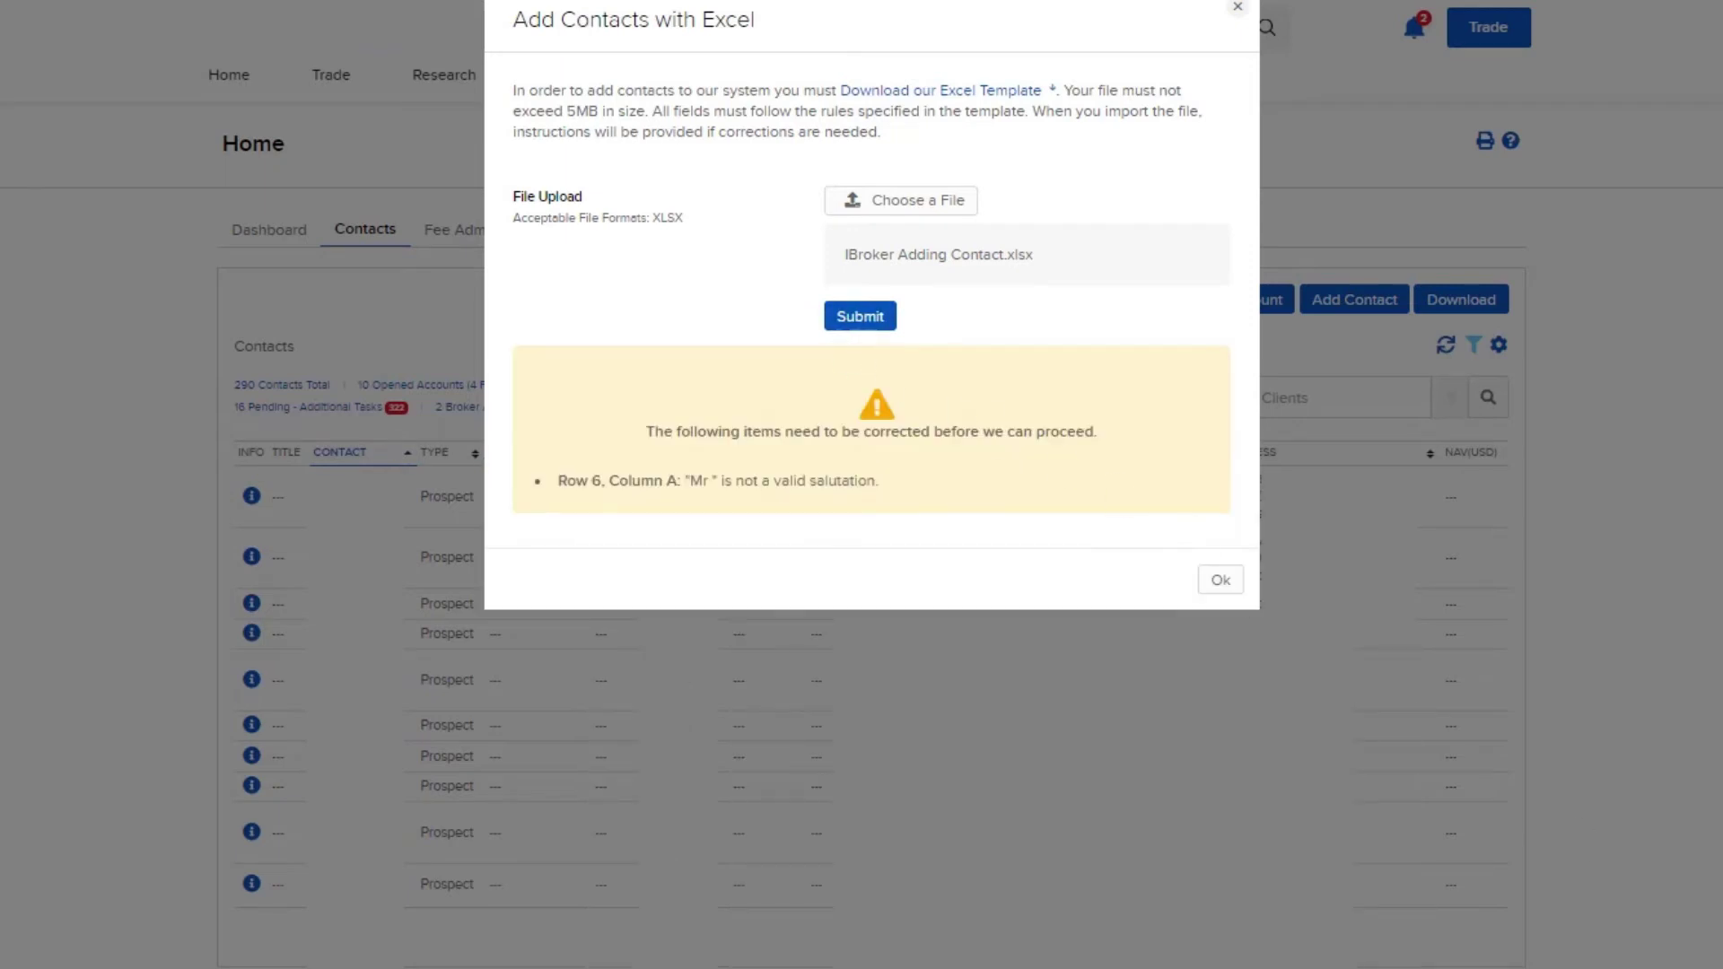
Step: After the salutation error, upload and submit IBroker Adding Contact.xlsx, then confirm the import
click(1218, 583)
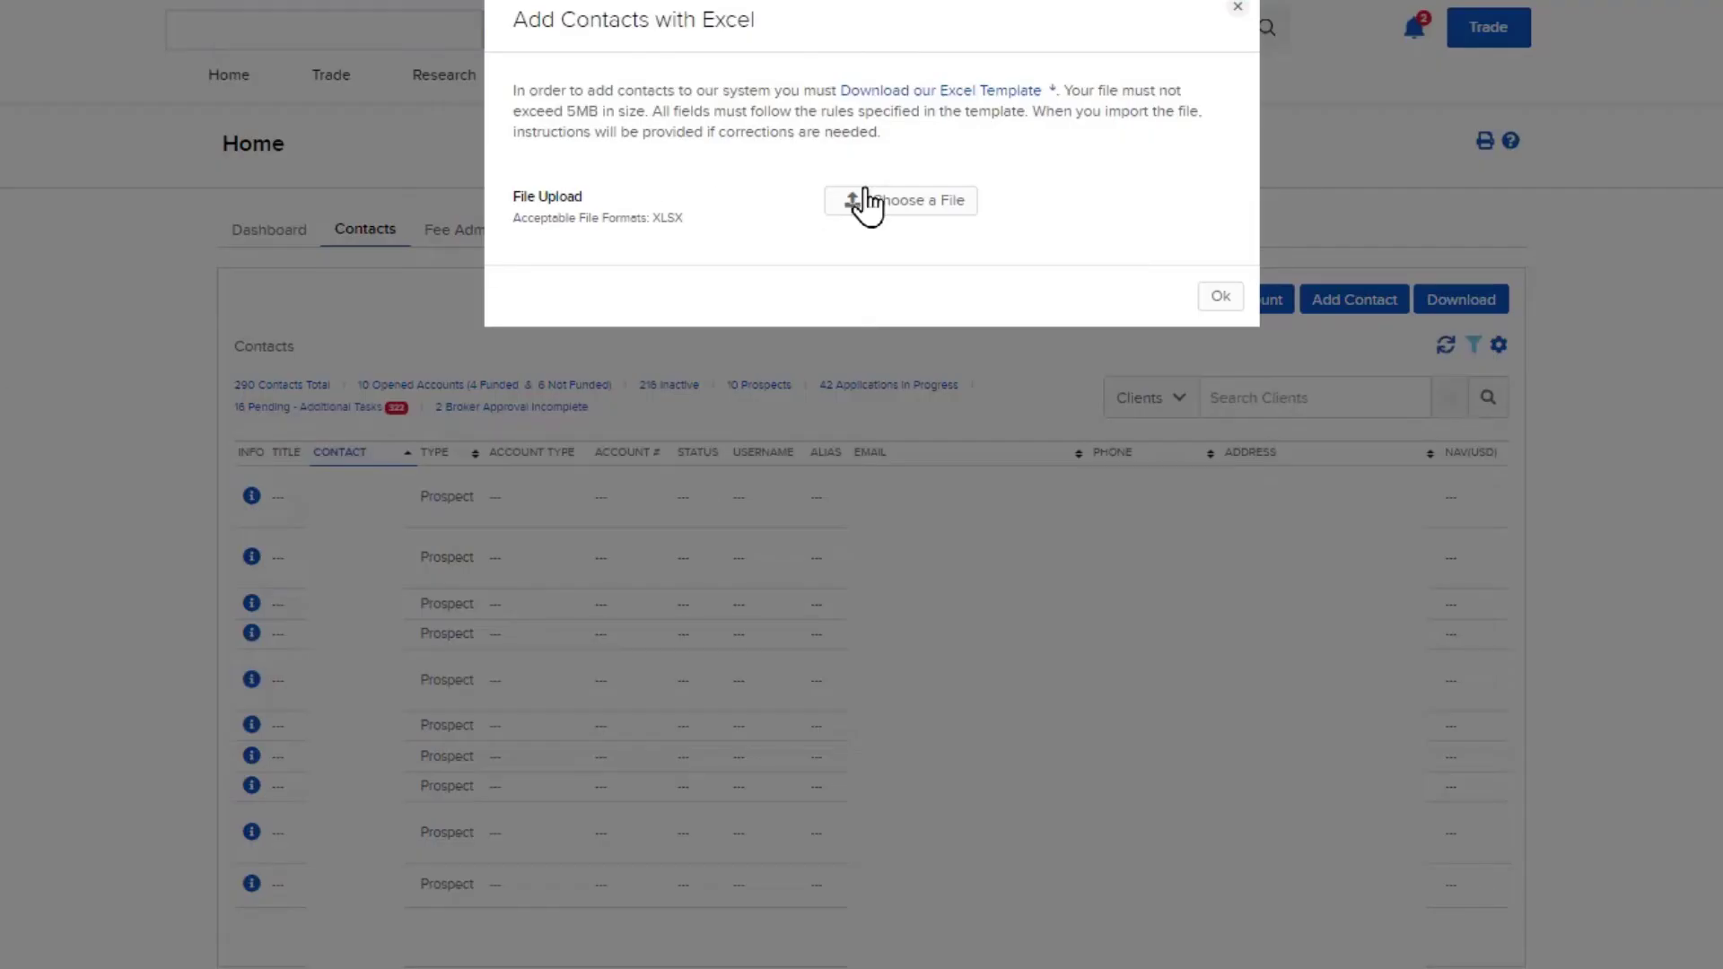
click(889, 202)
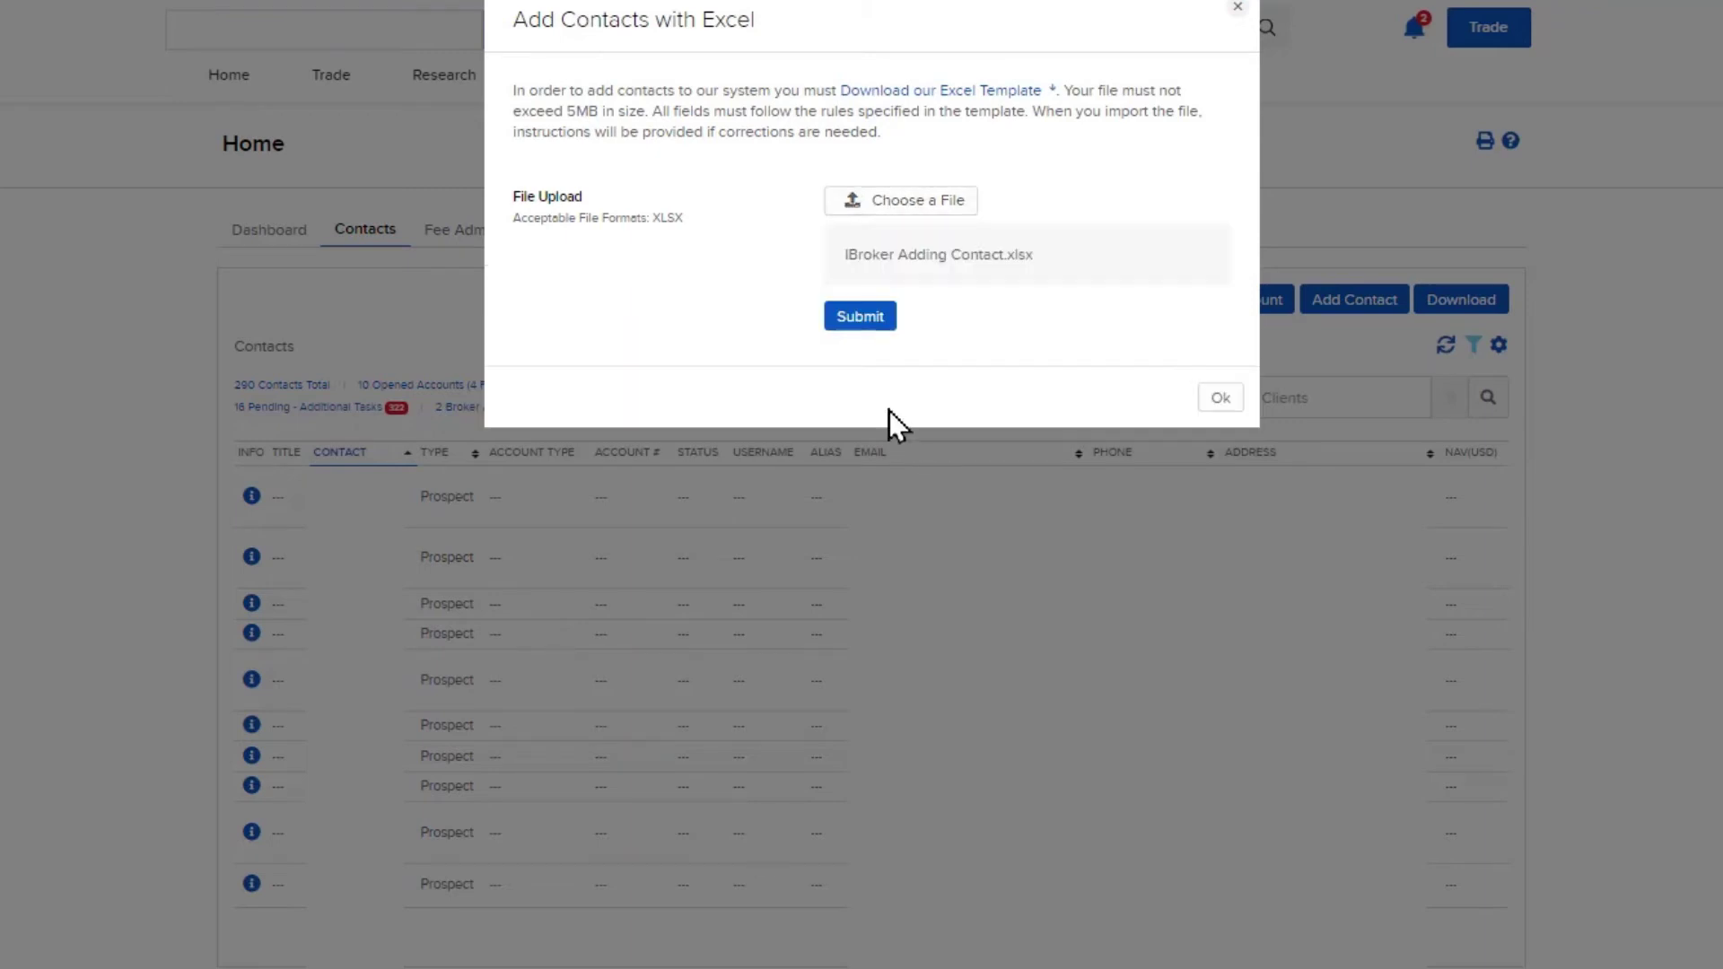
click(856, 324)
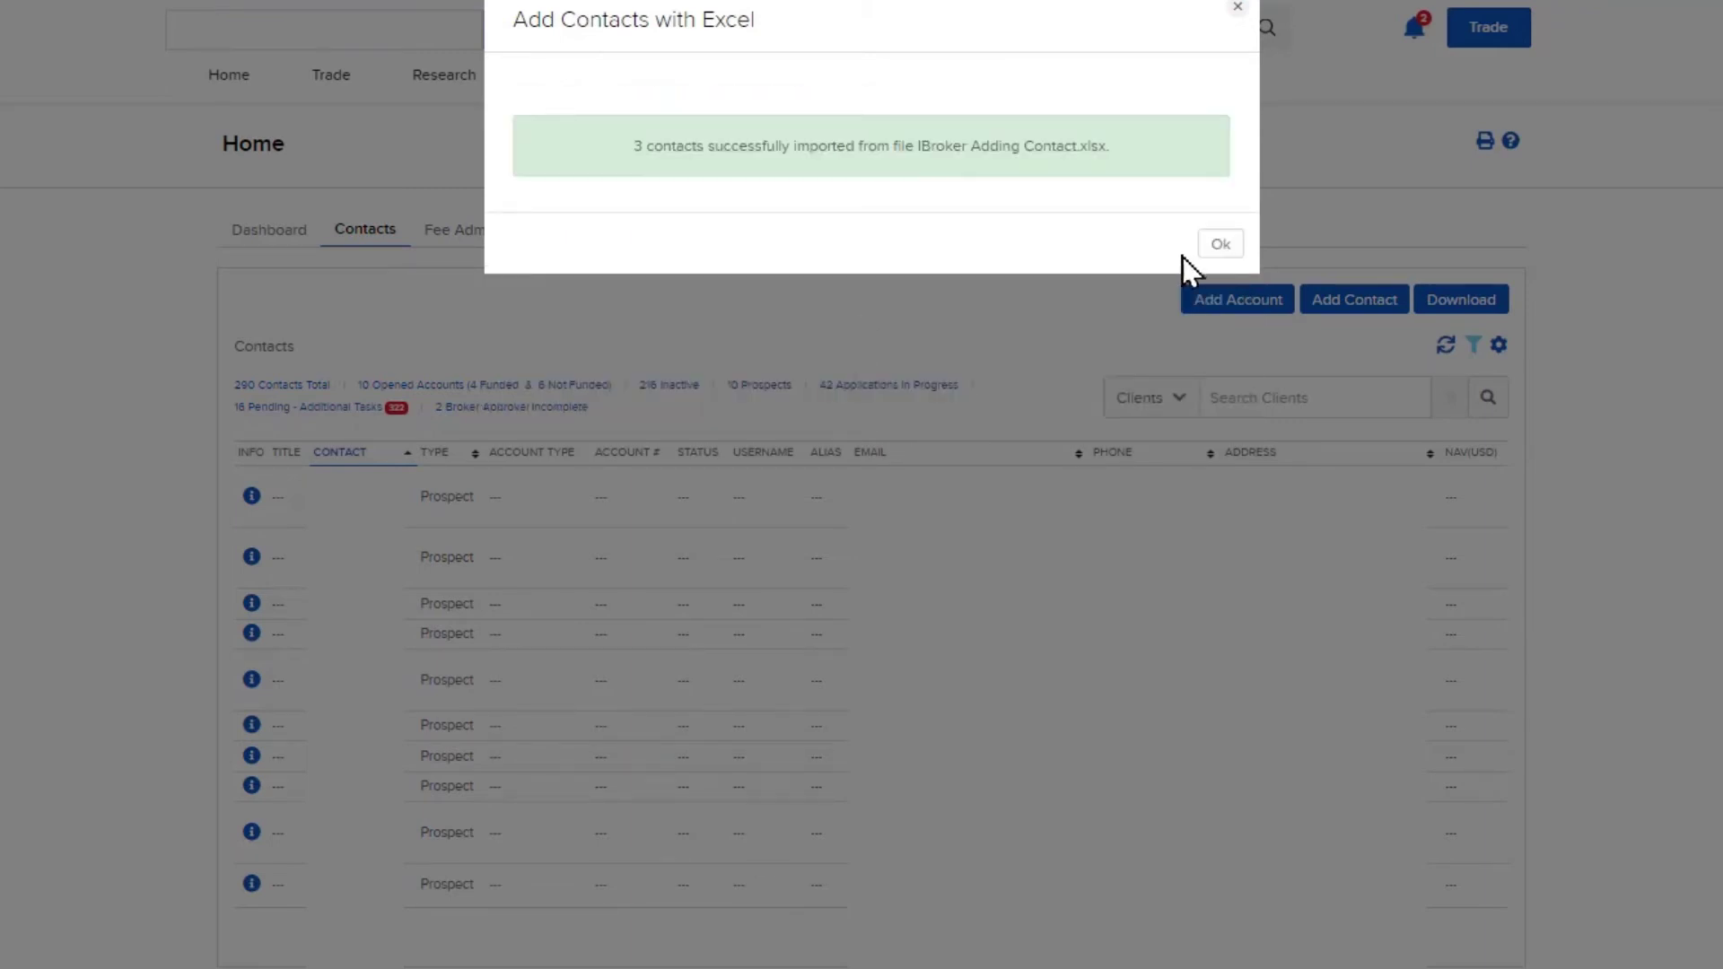
click(1219, 249)
click(1220, 250)
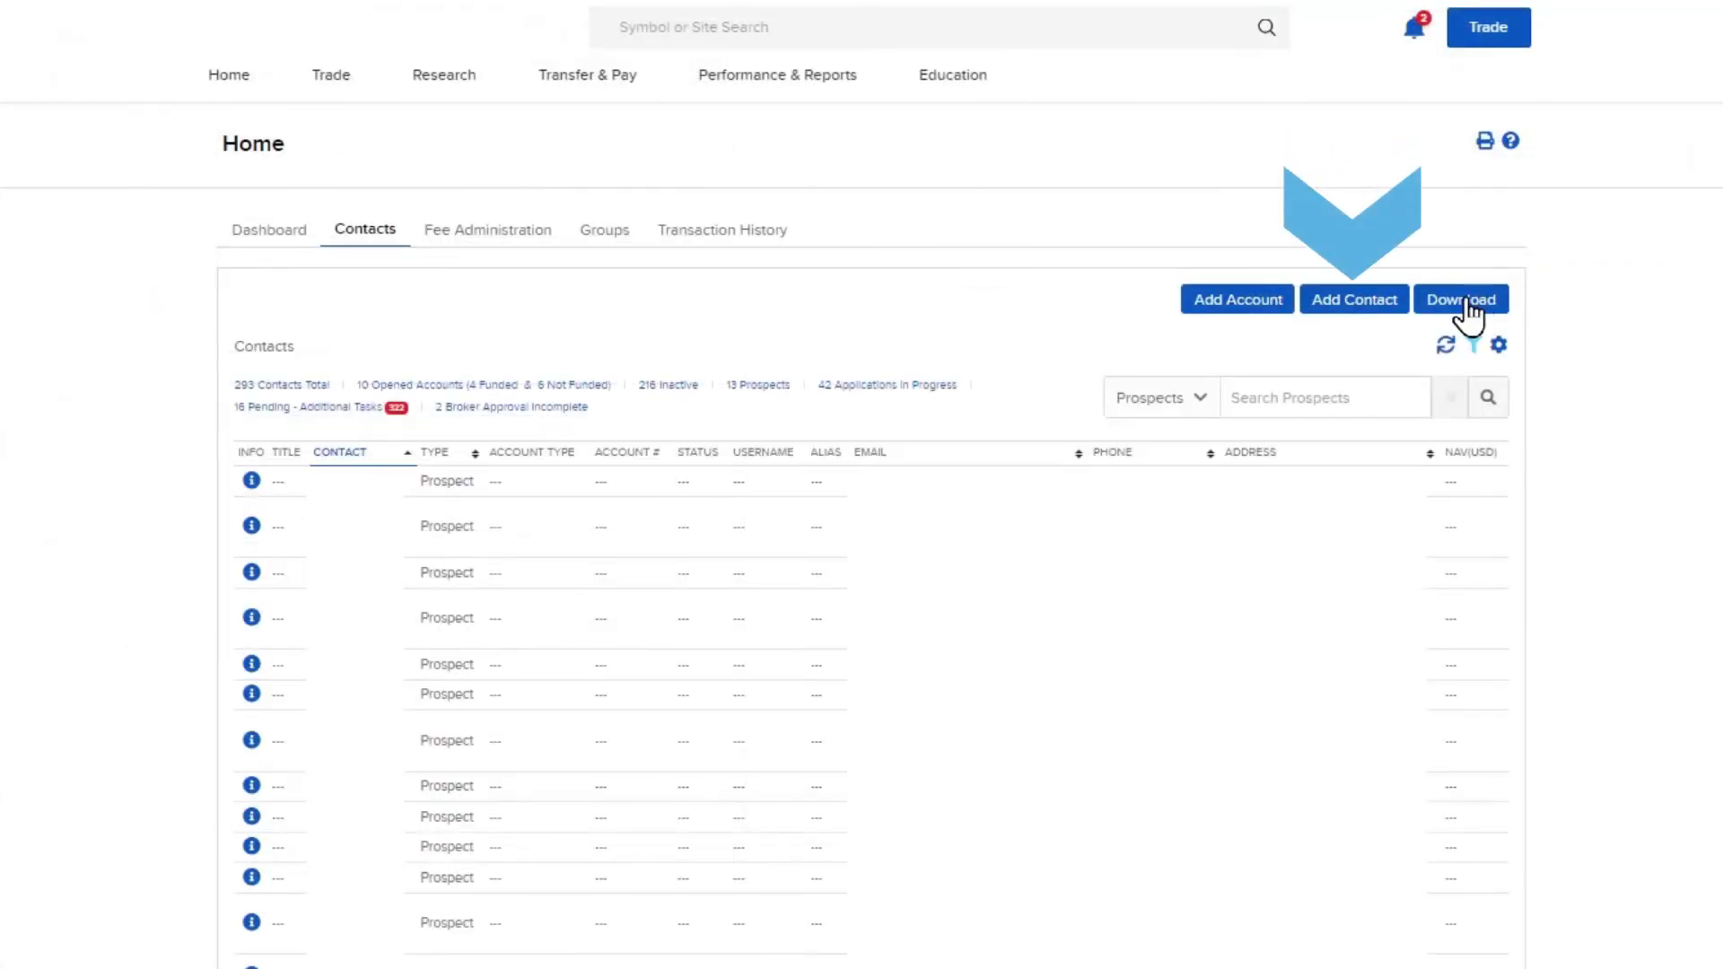
Step: Upload and submit vcard.vcf through Contact by vCard File
click(1350, 321)
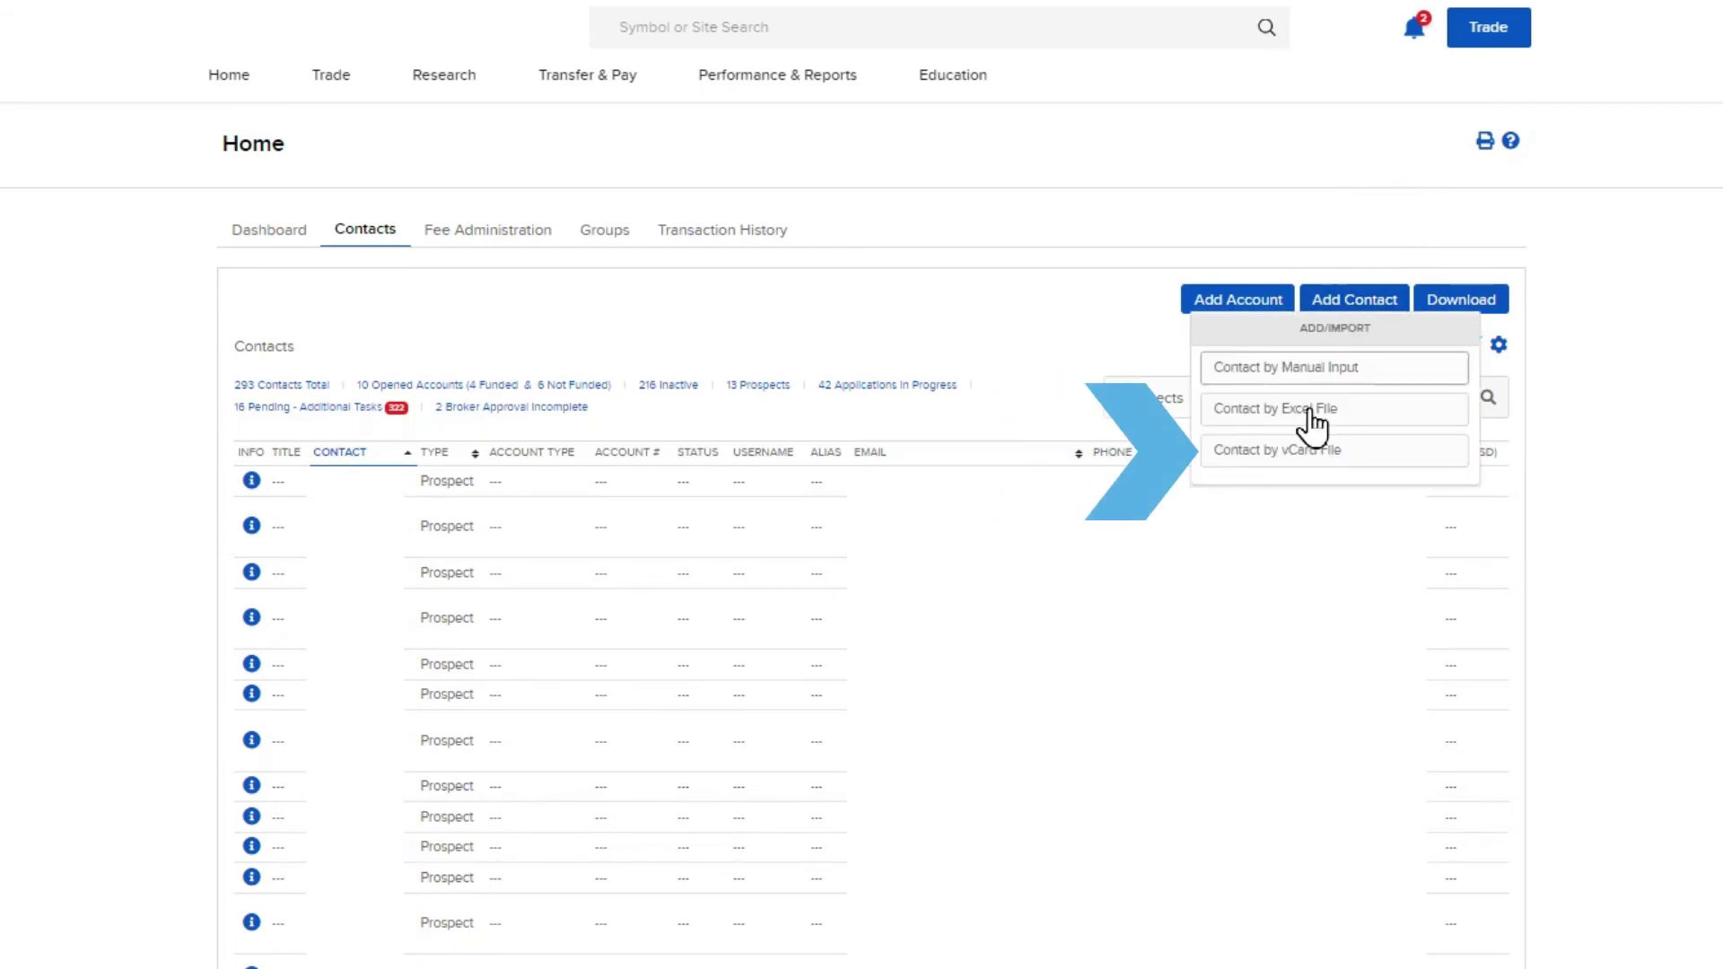
click(1335, 458)
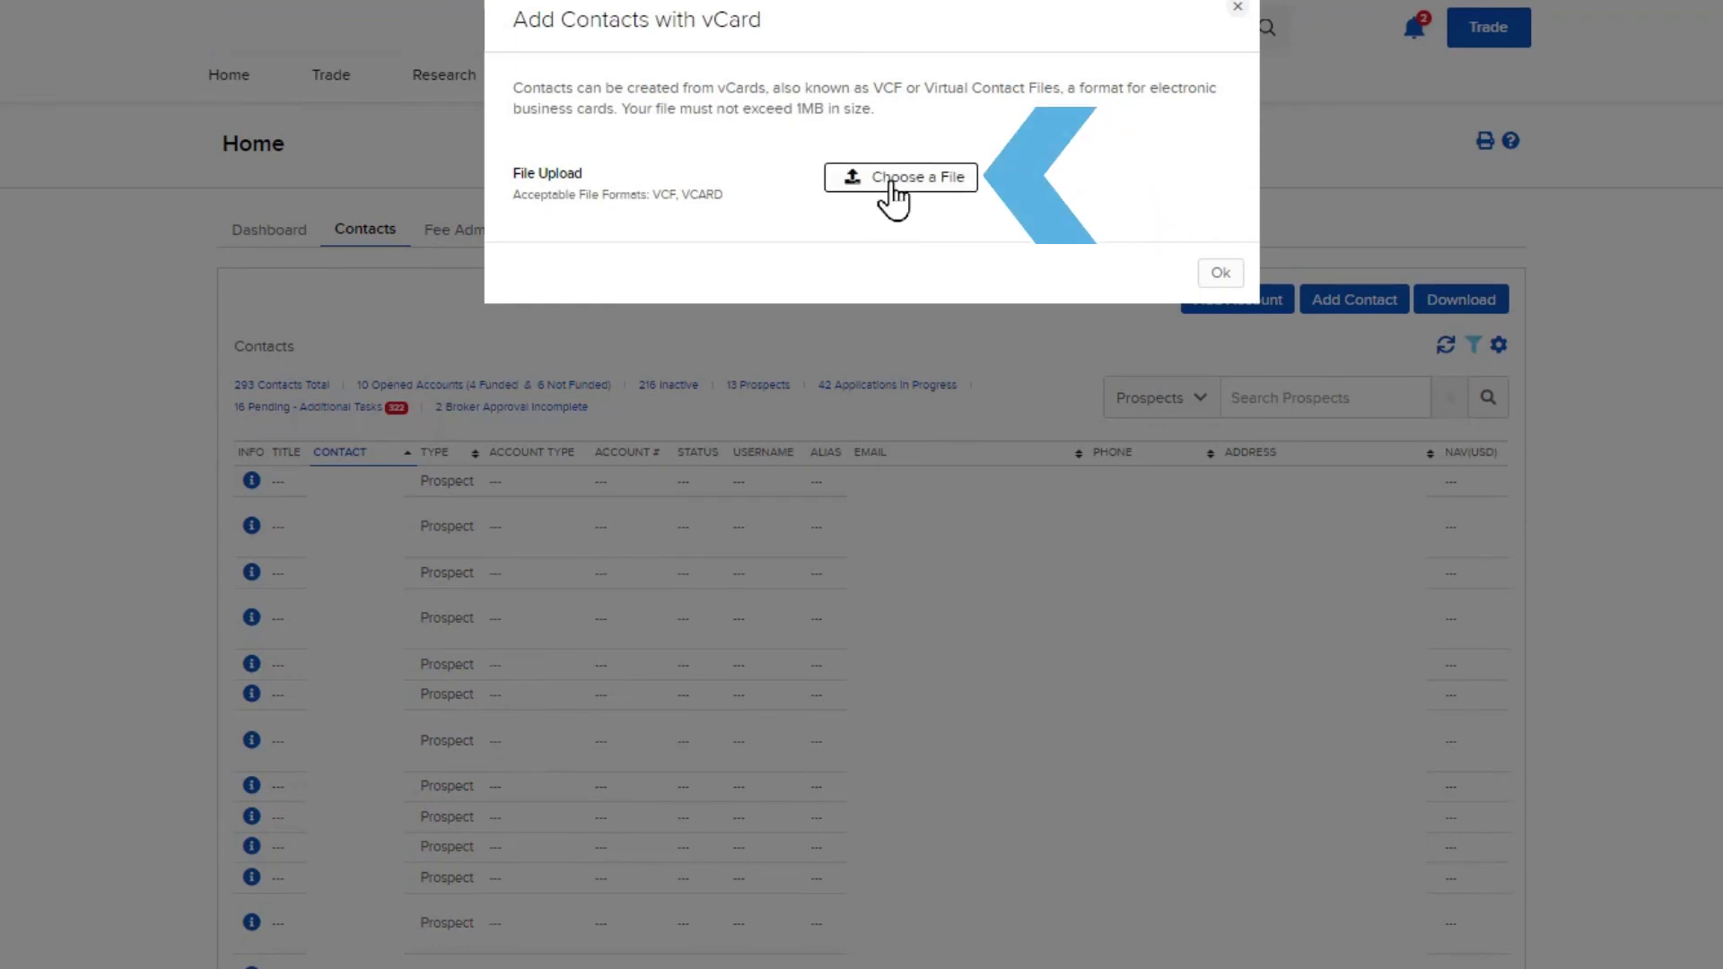
click(892, 190)
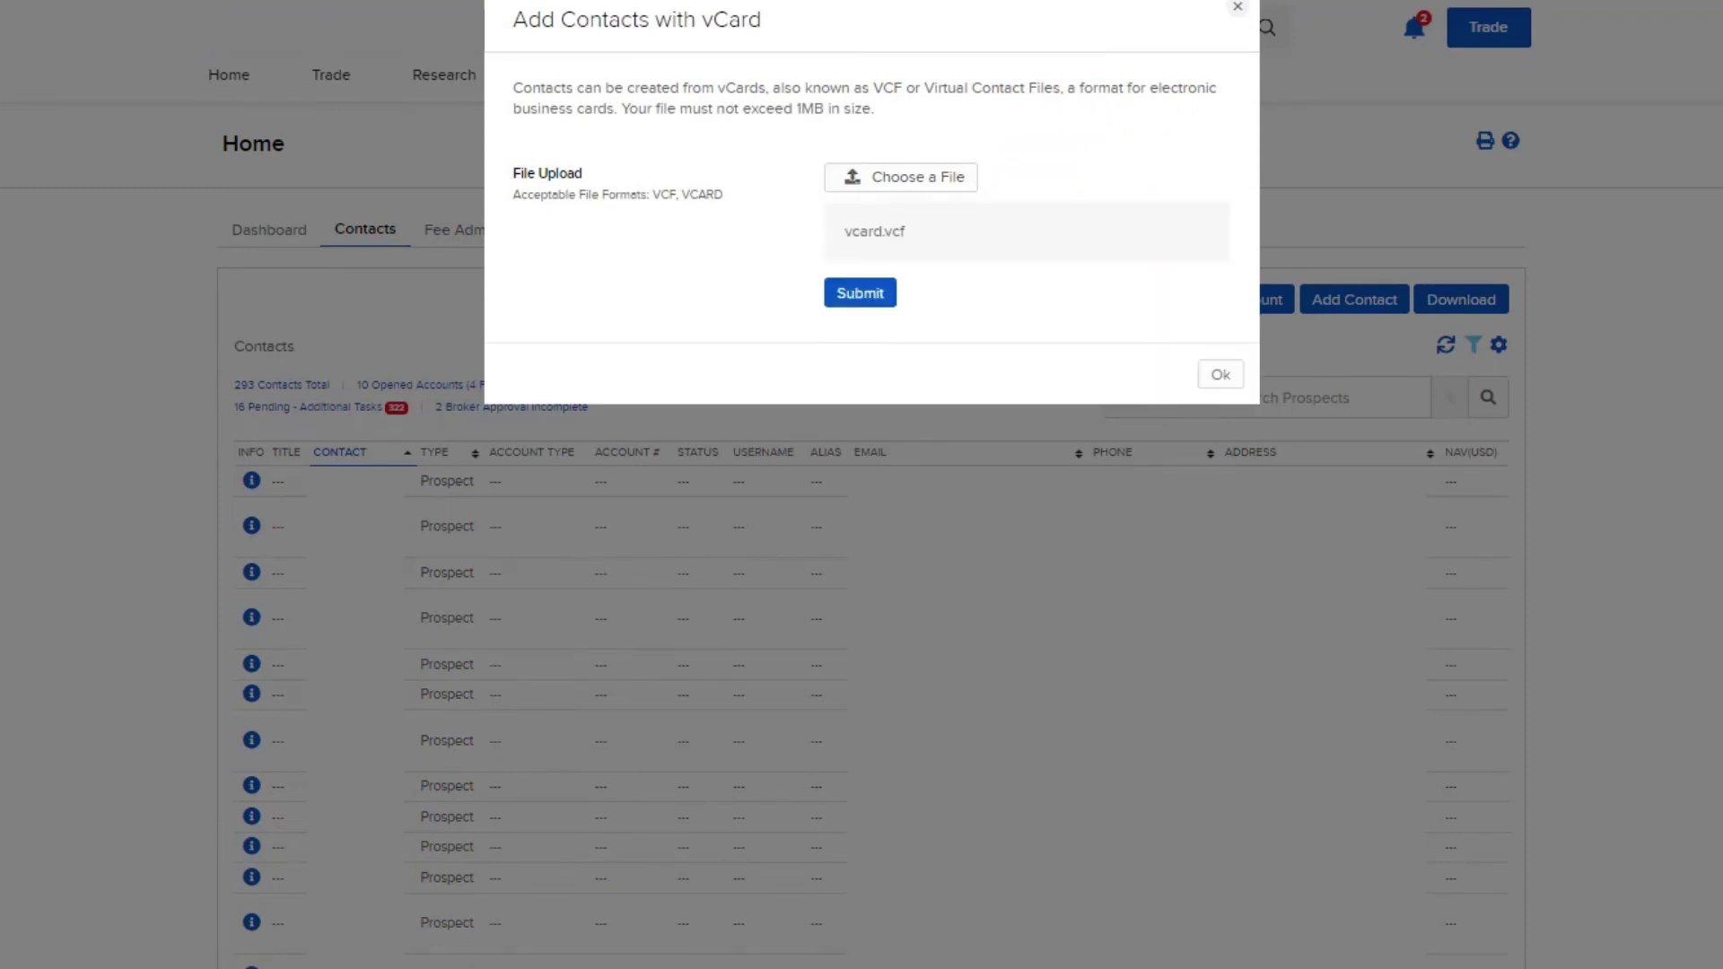
click(884, 303)
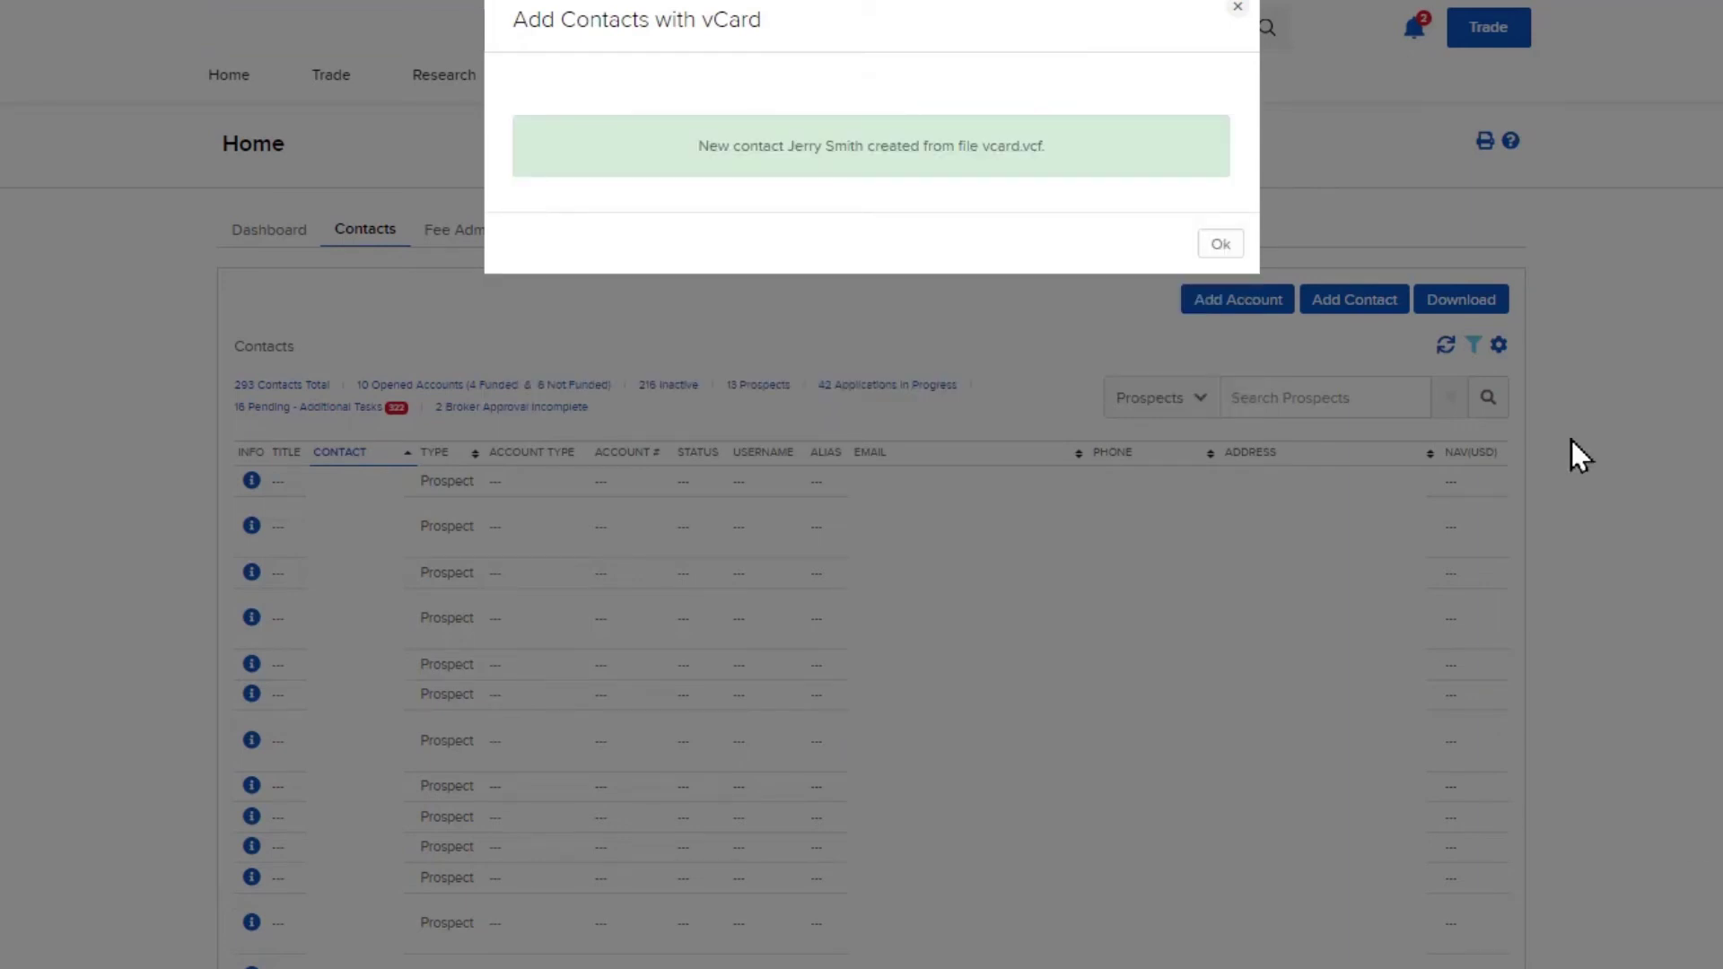
click(1206, 248)
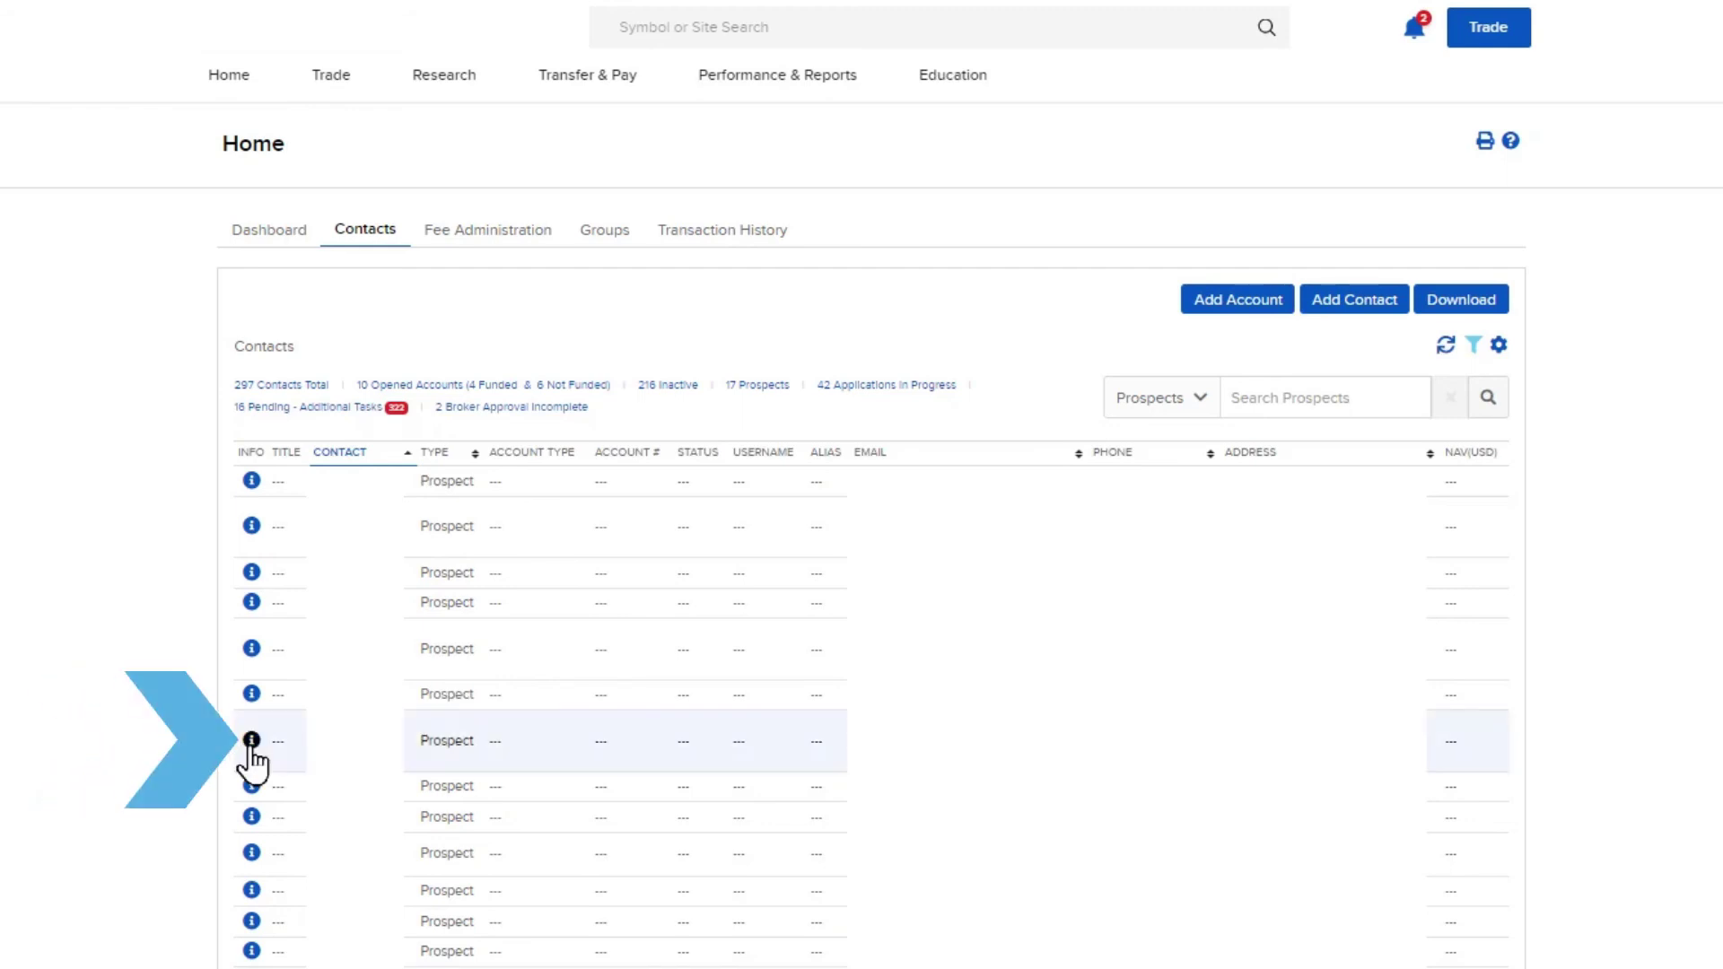
click(250, 742)
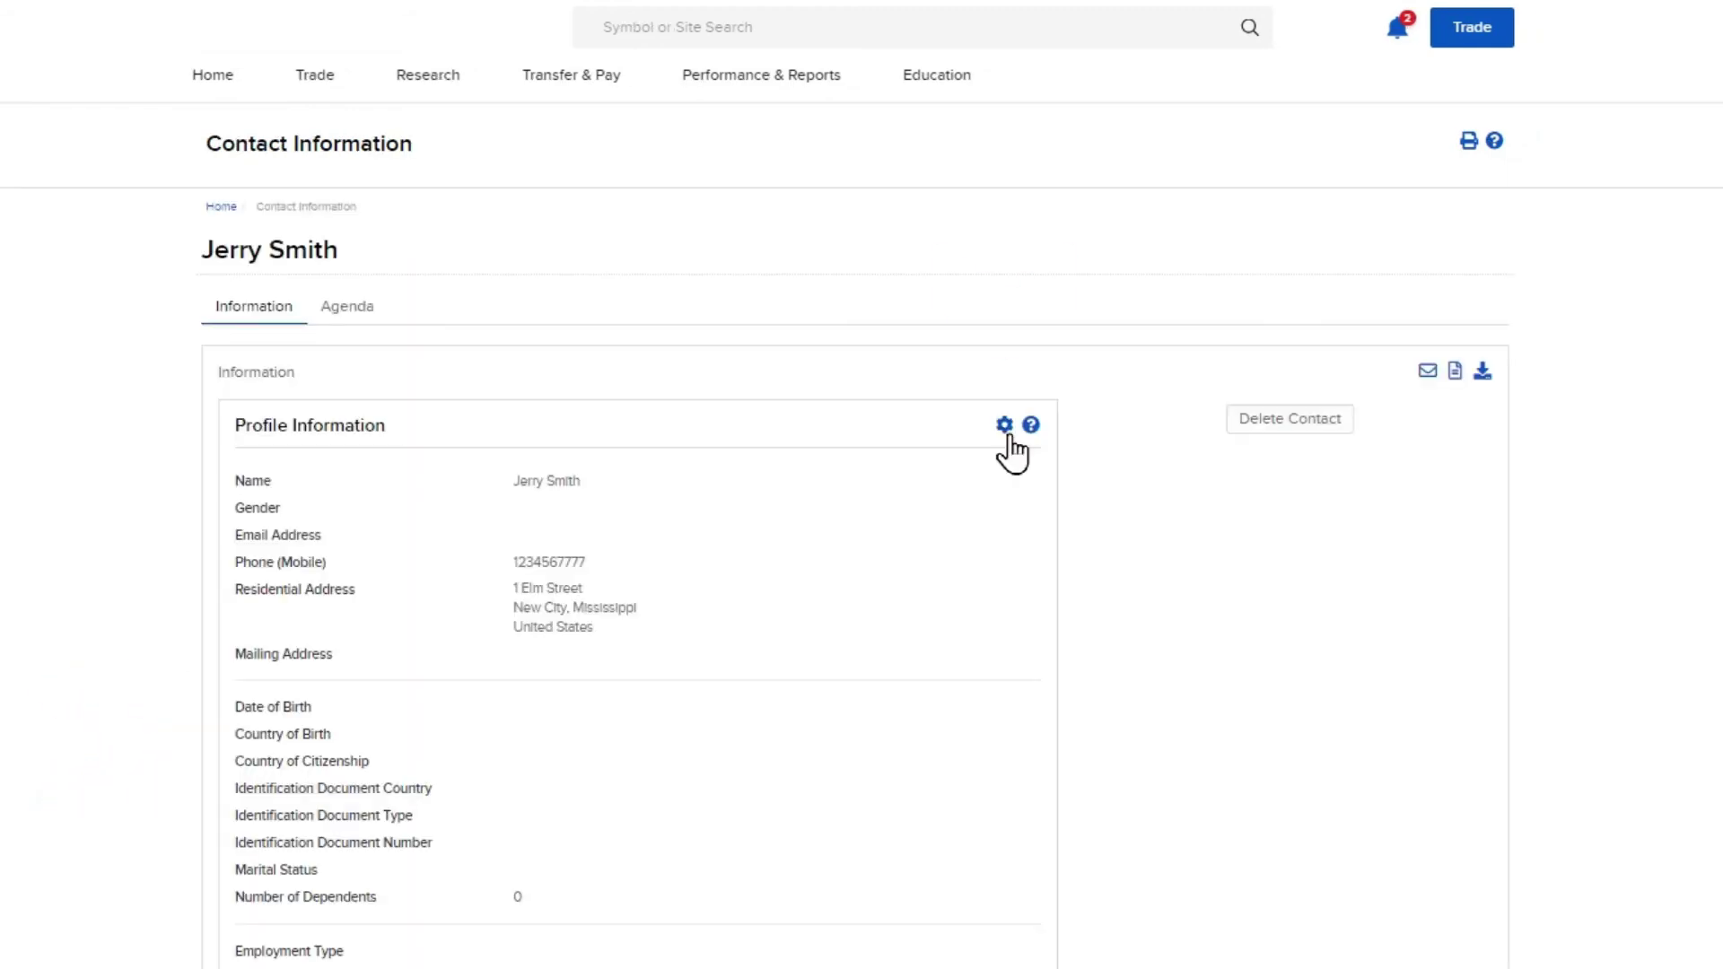
click(1007, 433)
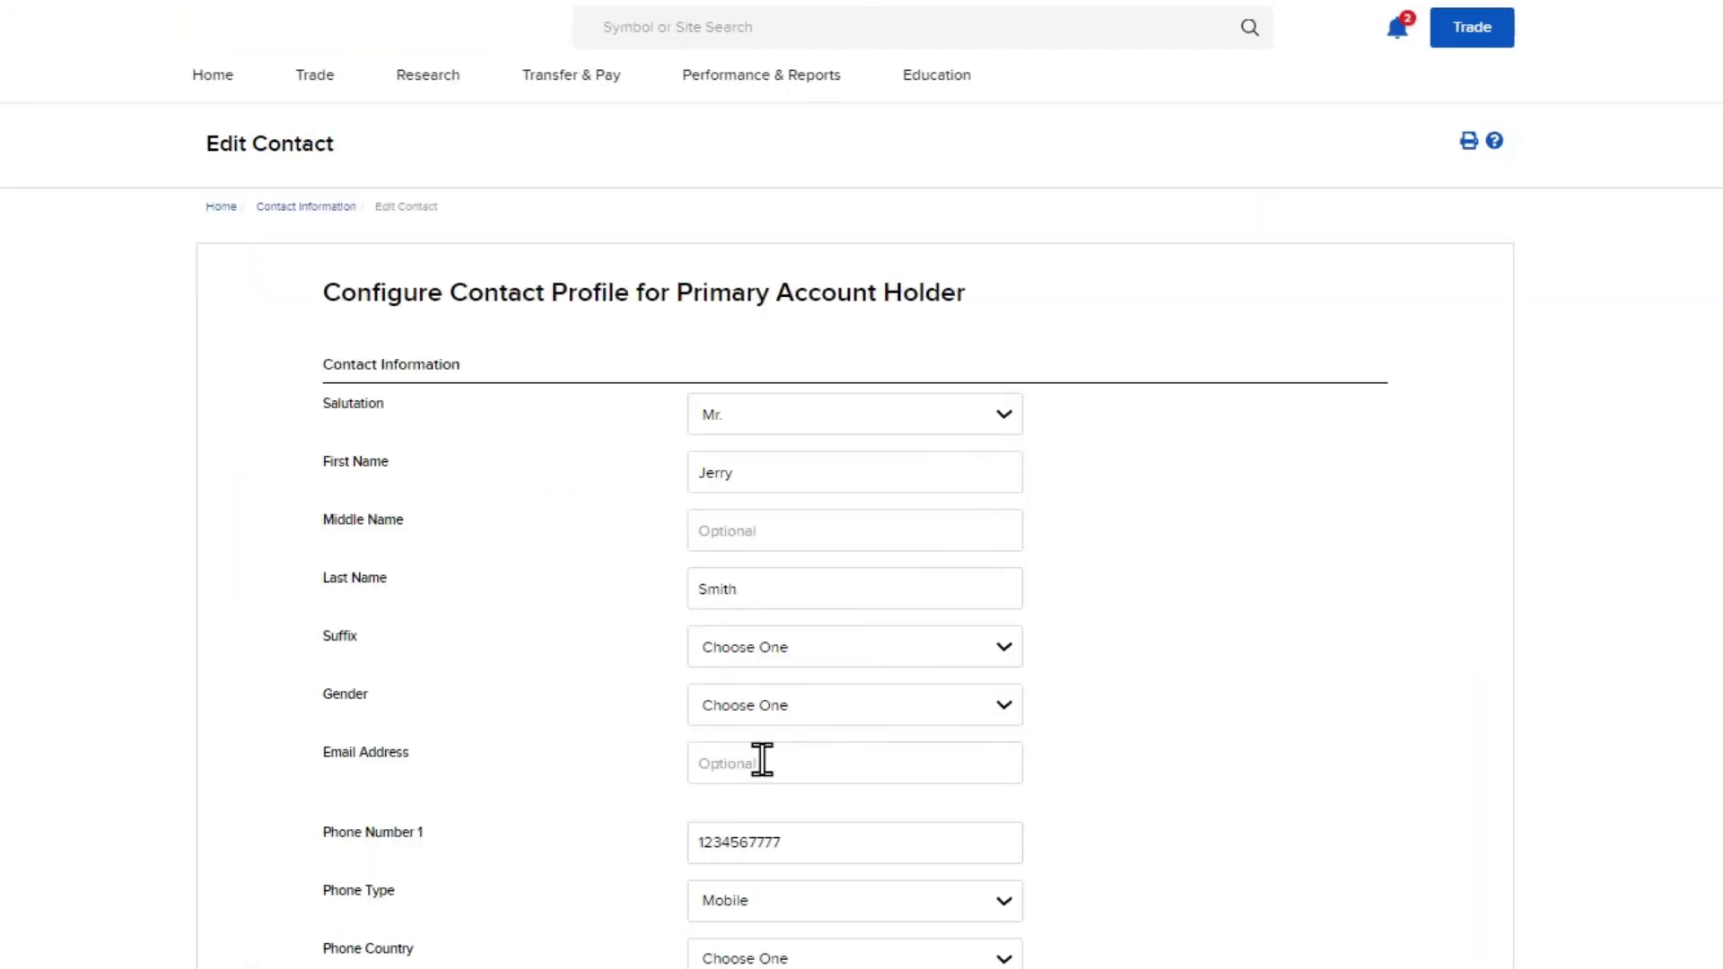
click(762, 761)
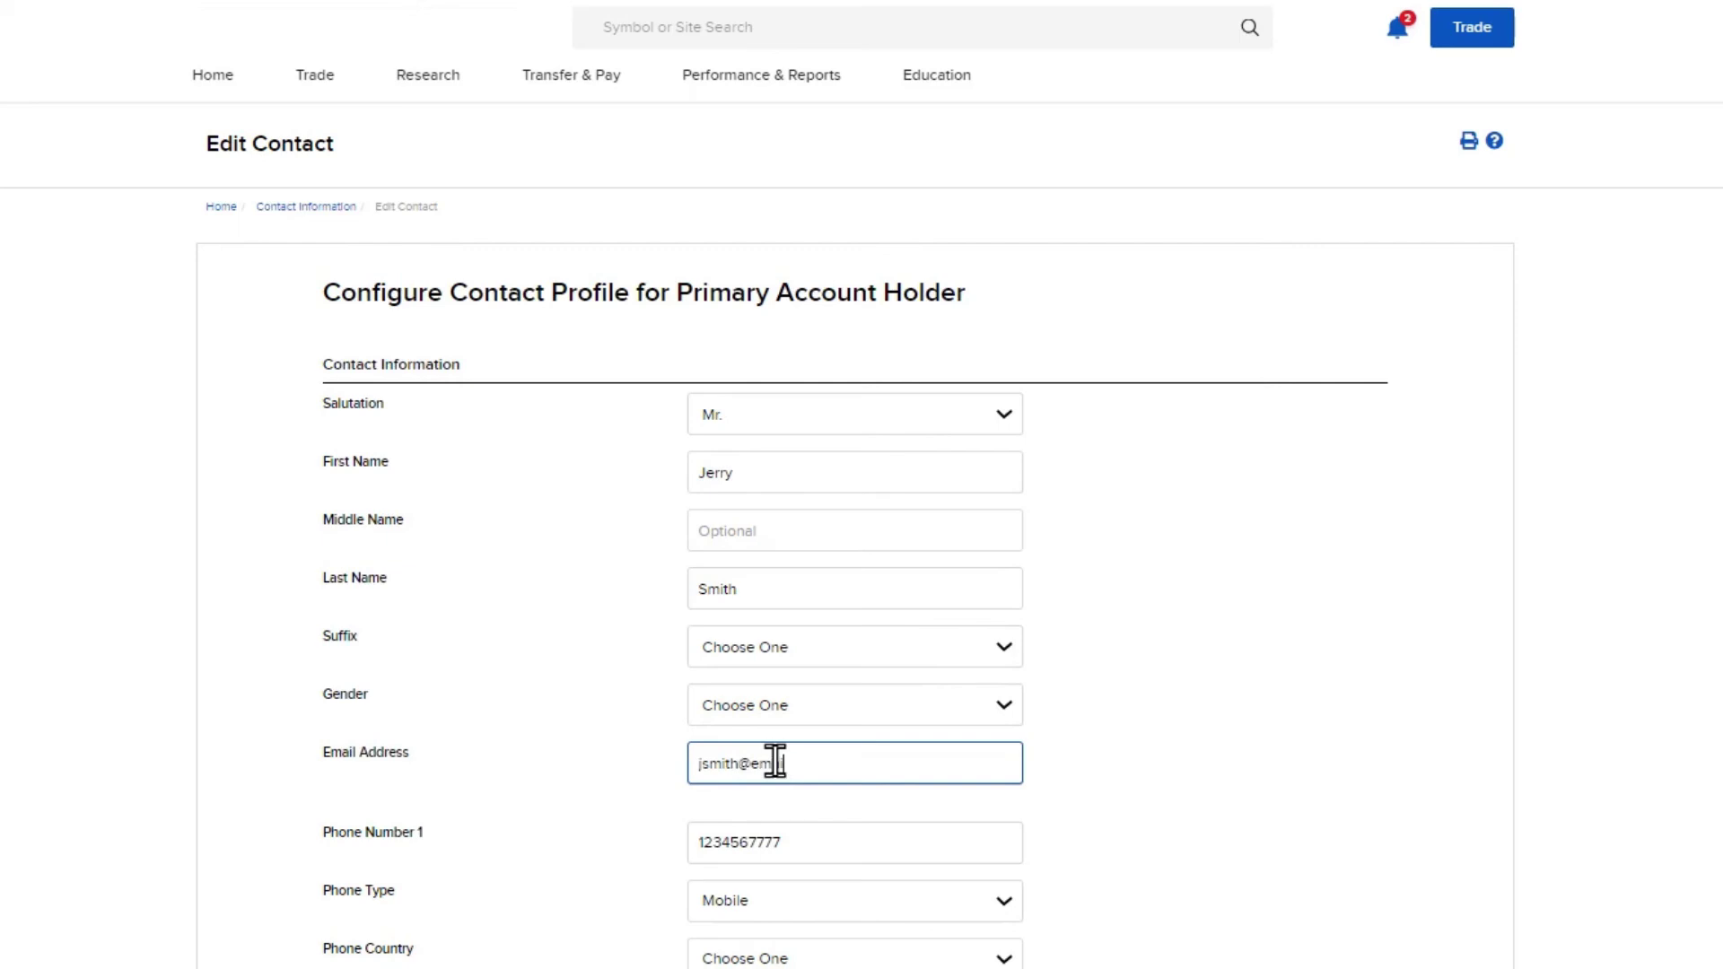
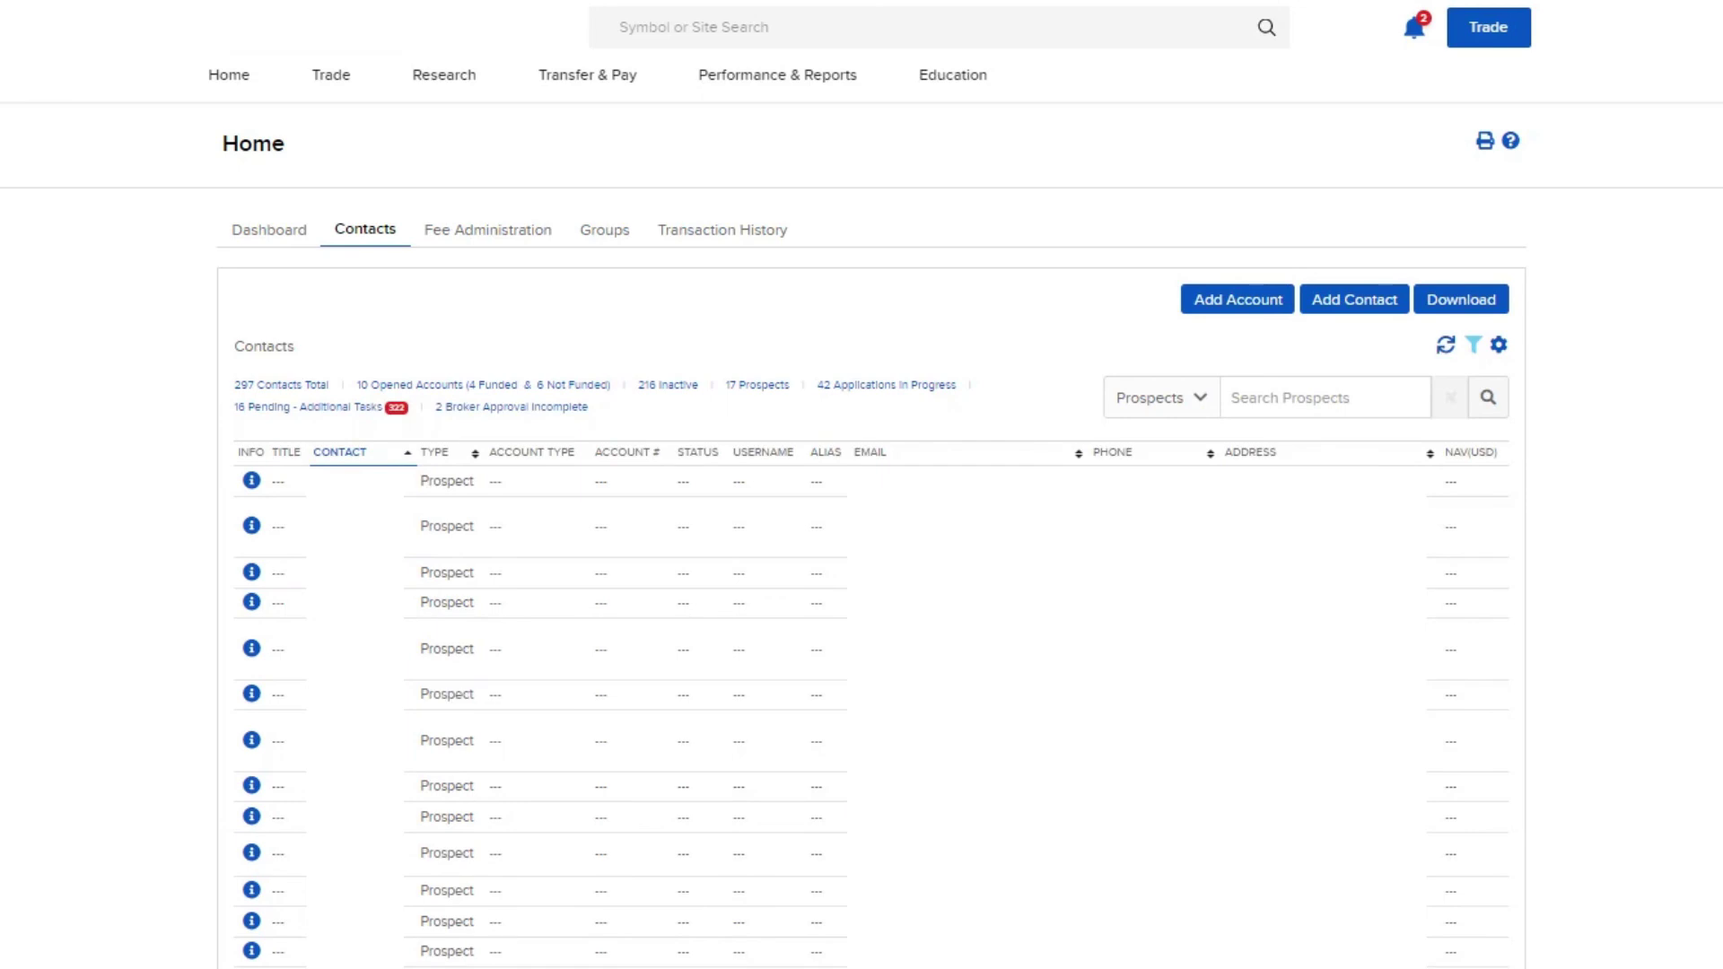
Step: Download the Contact Summary as a CSV file
click(1489, 321)
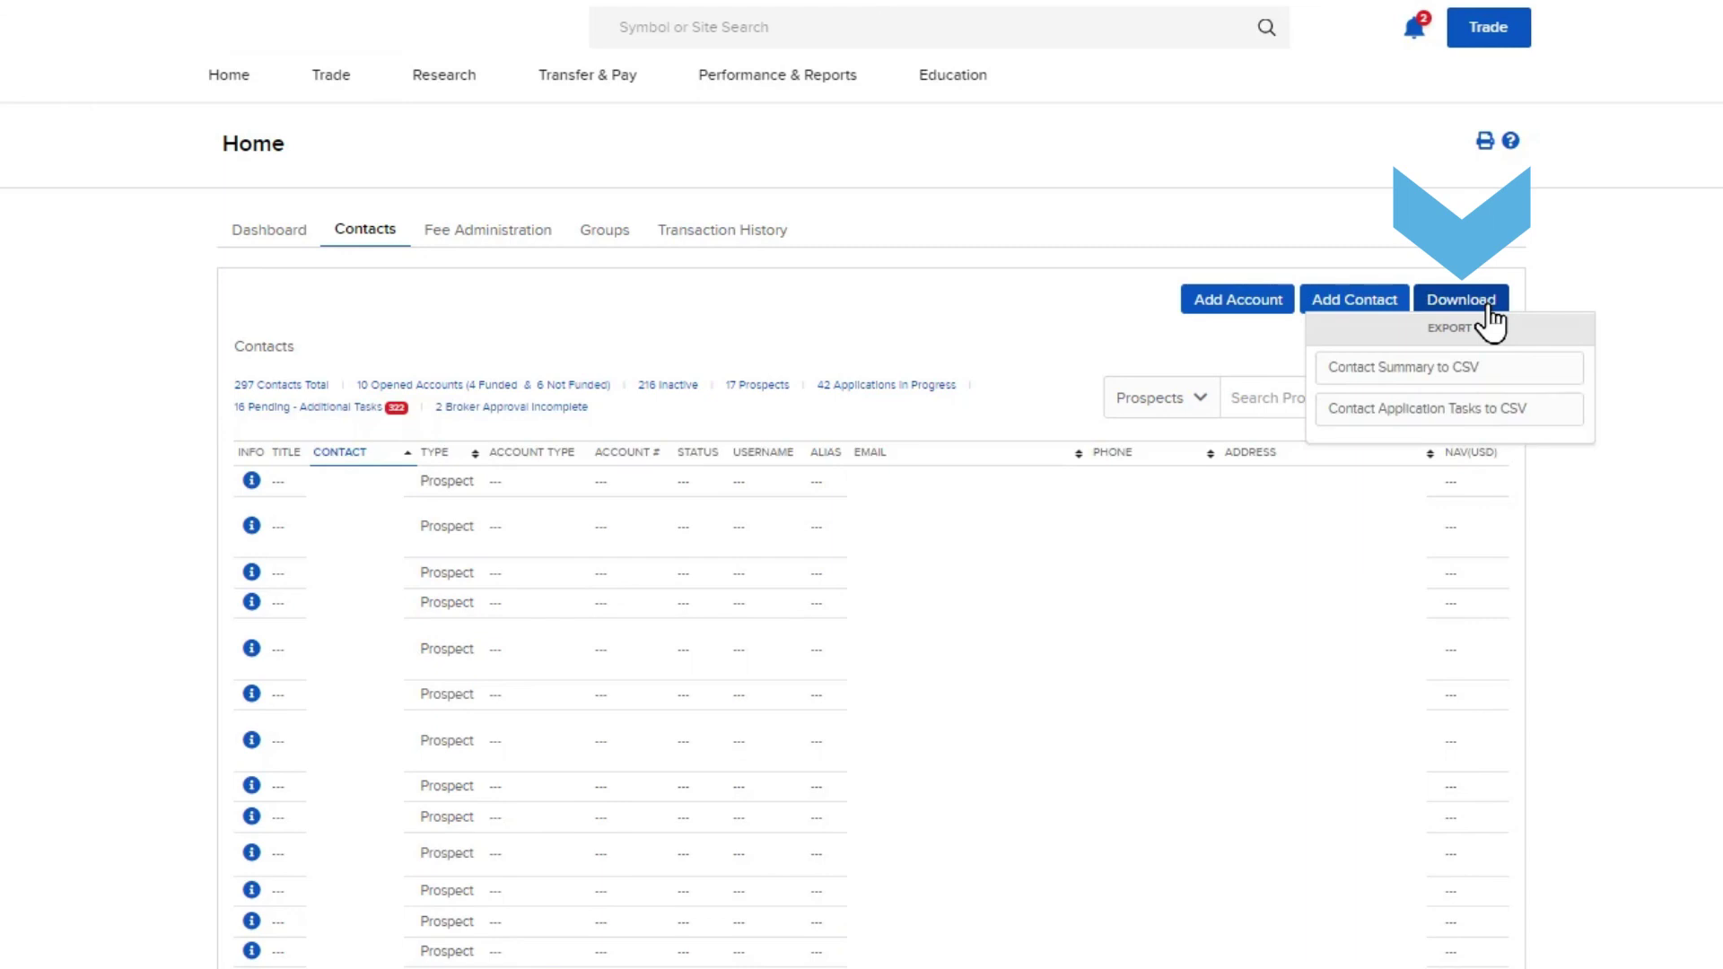
click(1520, 378)
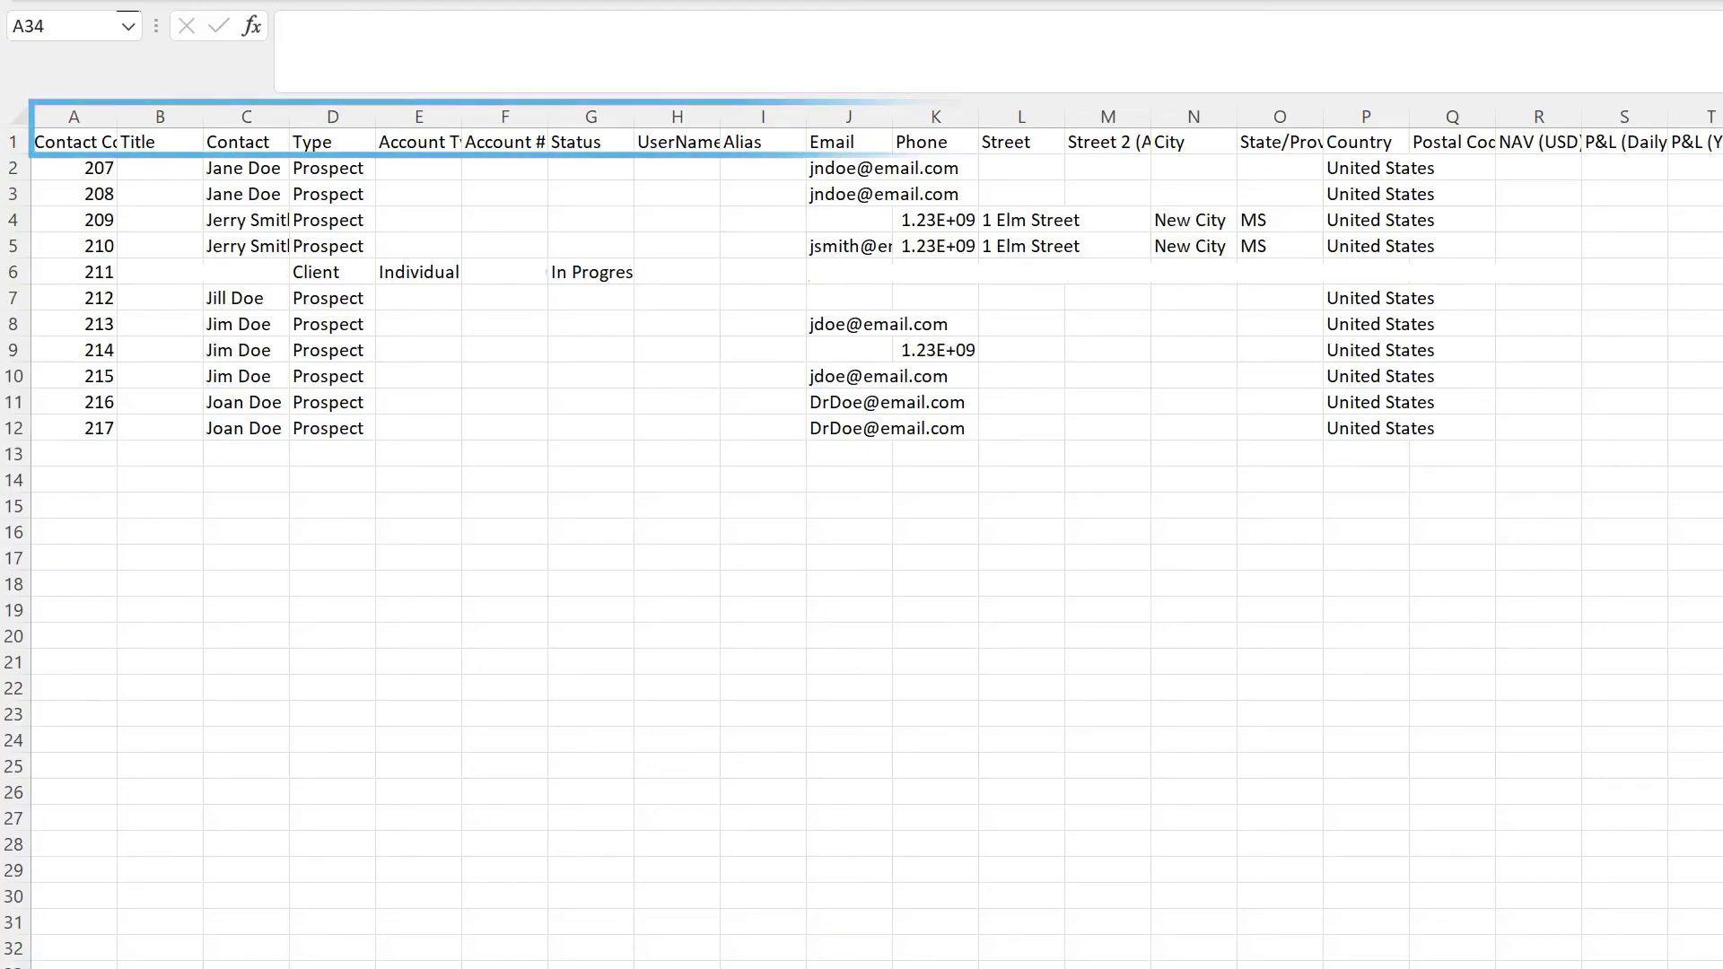